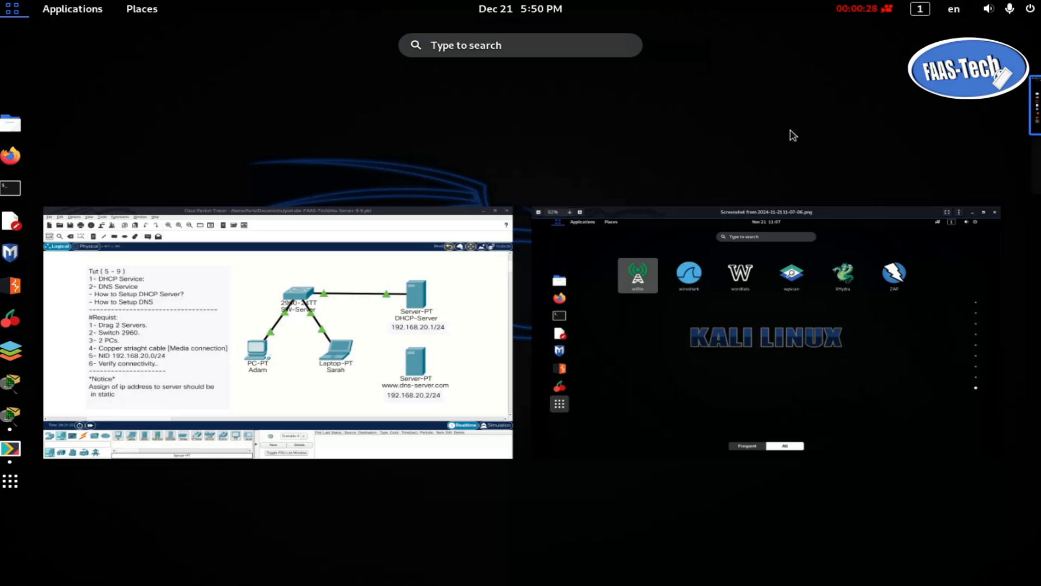
pyautogui.click(412, 300)
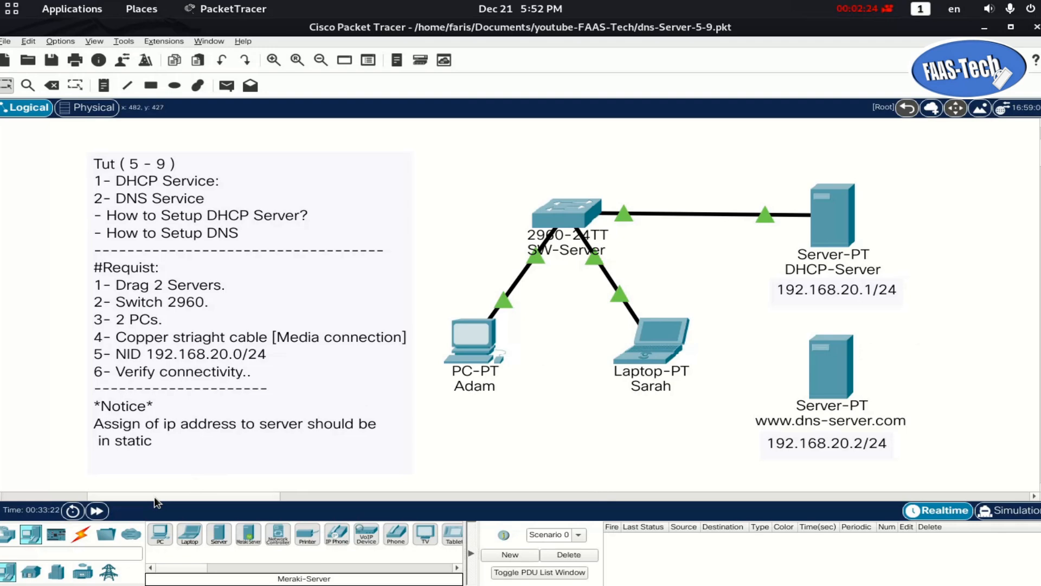
pyautogui.click(88, 533)
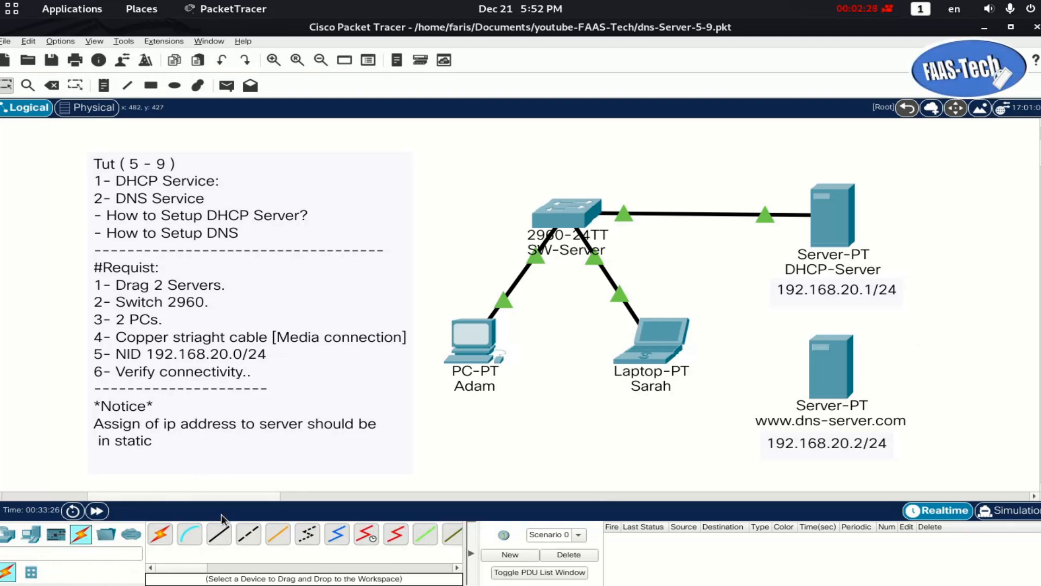
pyautogui.click(219, 533)
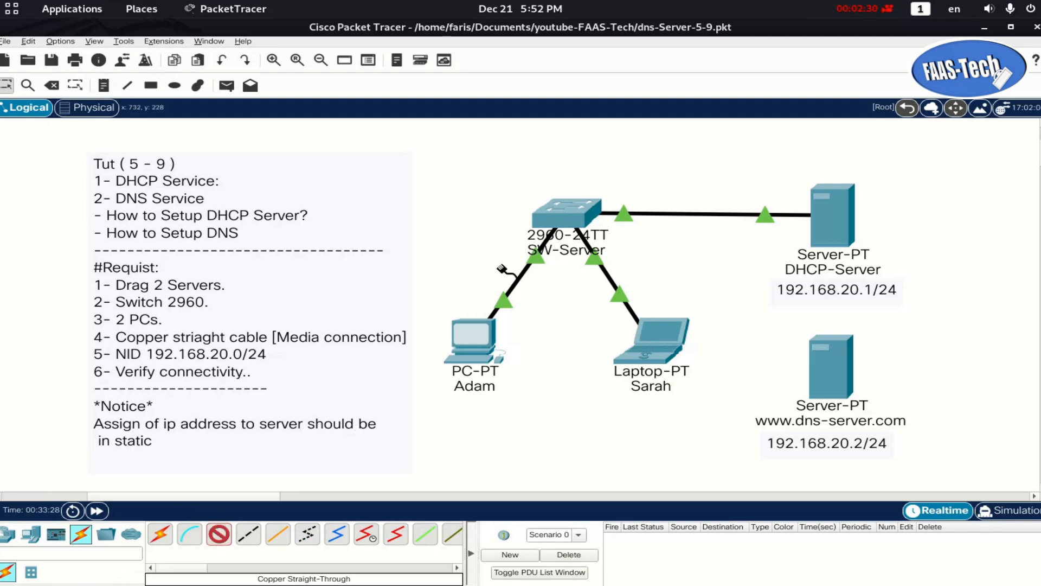
pyautogui.click(569, 219)
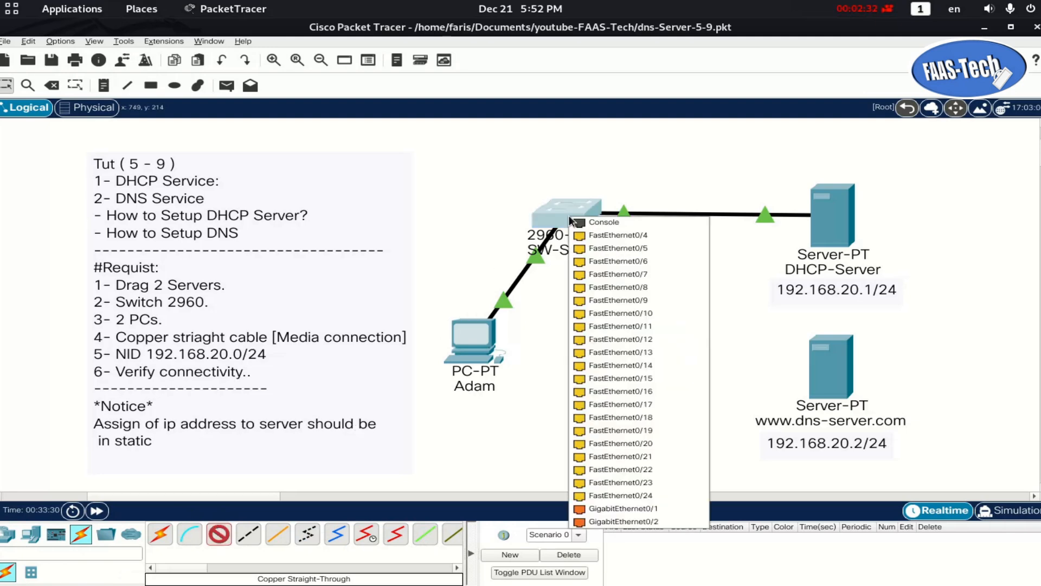
pyautogui.click(614, 235)
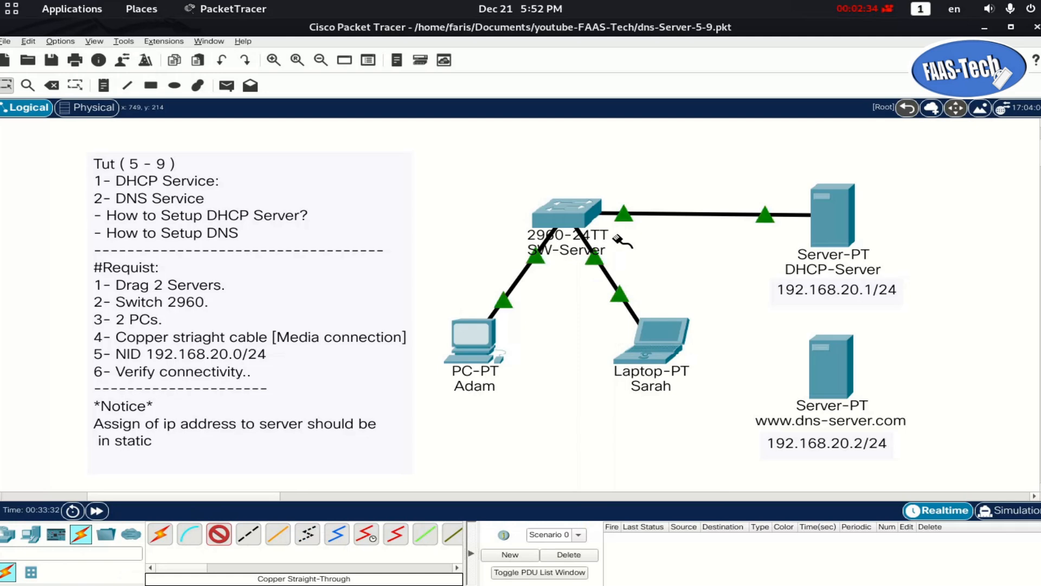
pyautogui.click(834, 371)
pyautogui.click(838, 374)
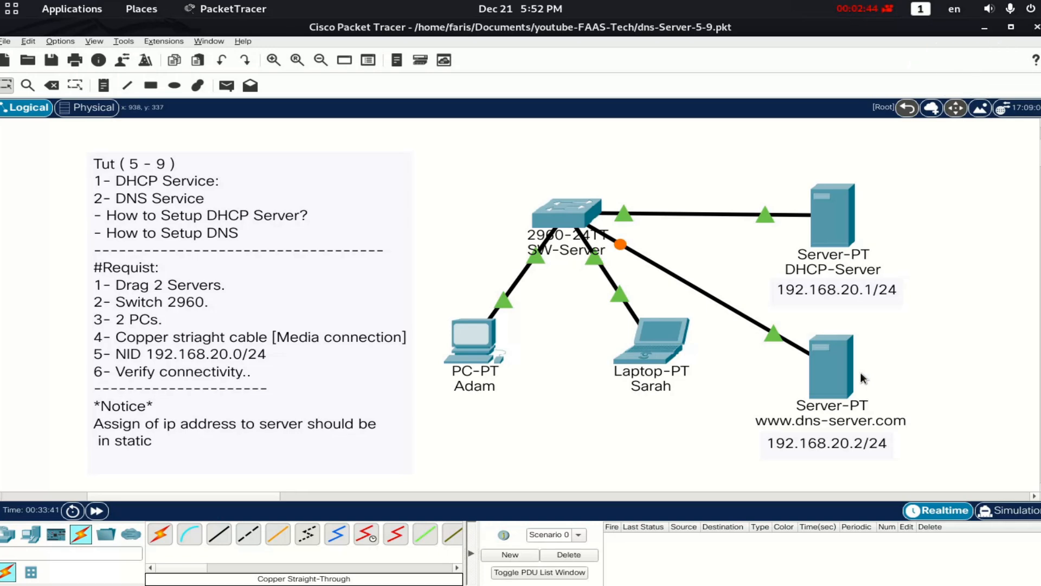
pyautogui.click(818, 370)
pyautogui.moveTo(431, 79); pyautogui.dragTo(554, 75)
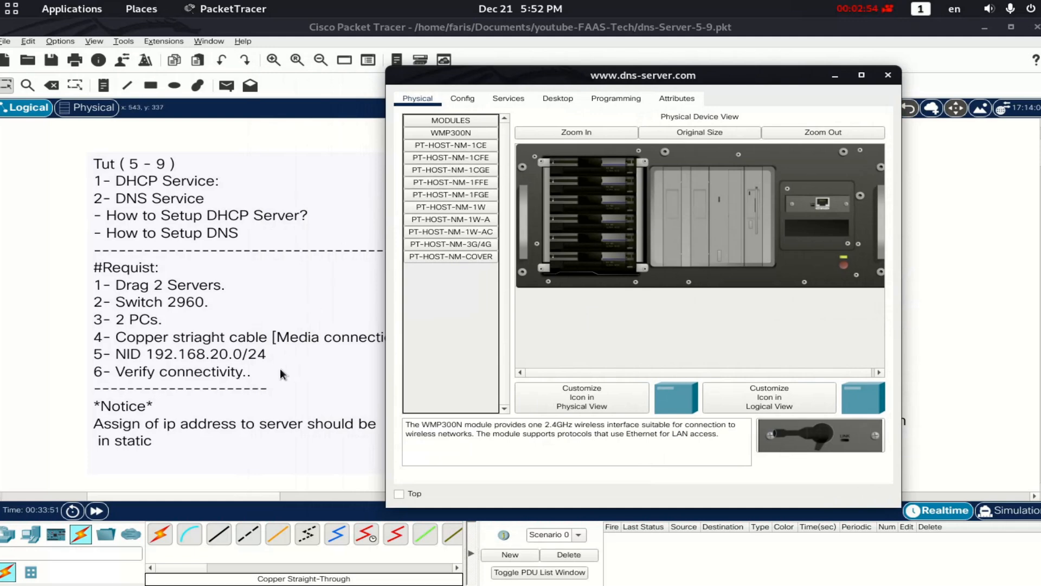
pyautogui.click(551, 102)
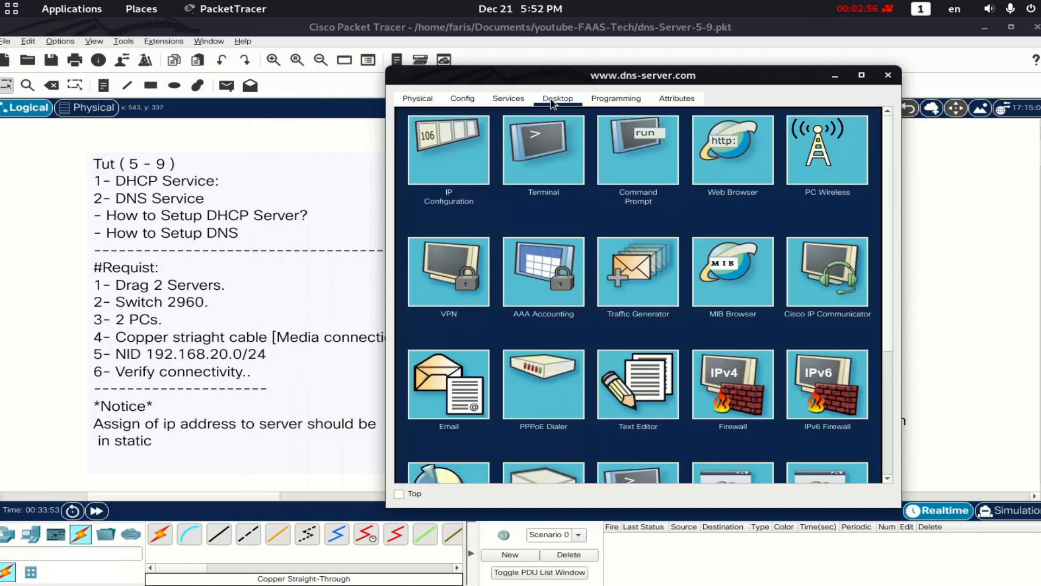
pyautogui.click(456, 164)
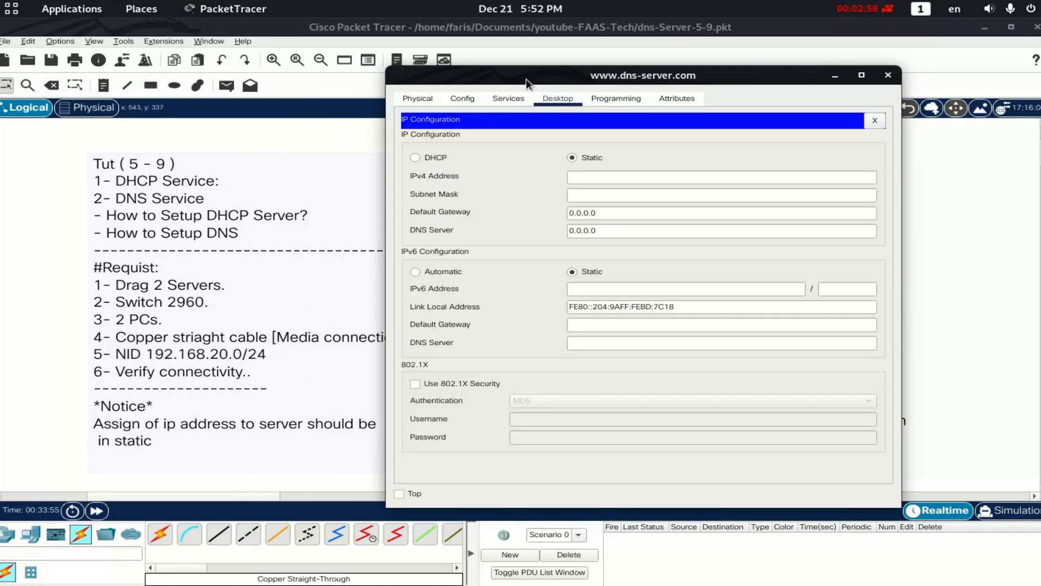
pyautogui.moveTo(524, 75); pyautogui.dragTo(380, 62)
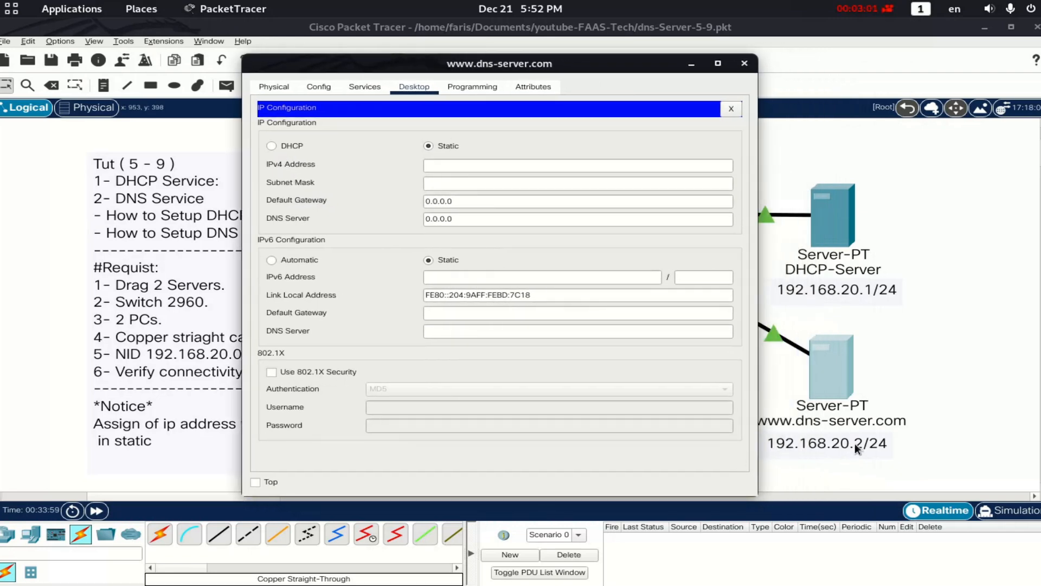
pyautogui.click(440, 167)
pyautogui.write('192')
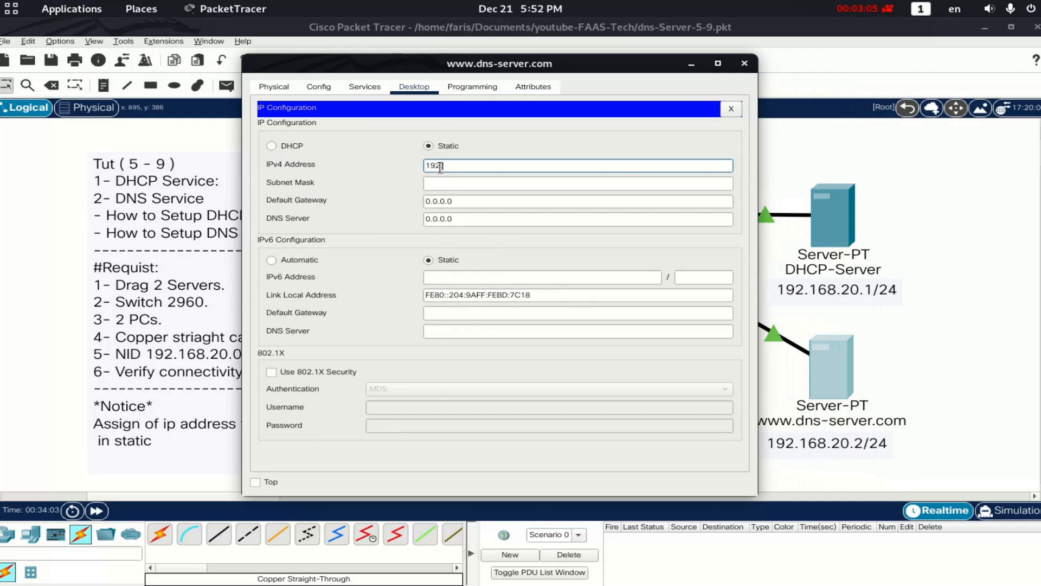
pyautogui.write('.168.20.2')
pyautogui.click(456, 183)
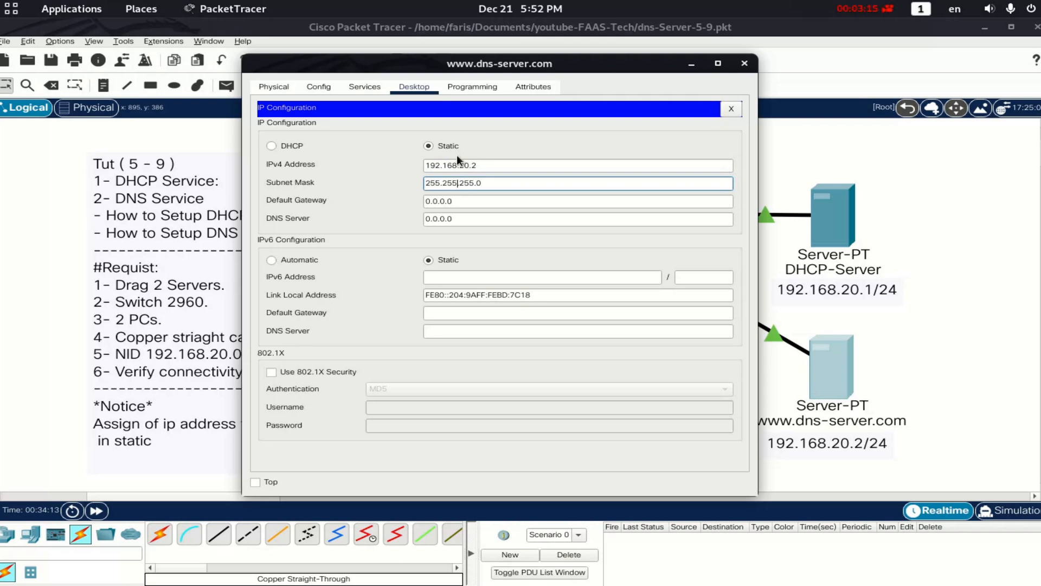
# Step: Copy the DNS server's IPv4 address and close its IP configuration
pyautogui.click(458, 164)
pyautogui.tripleClick(458, 163)
pyautogui.rightClick(458, 164)
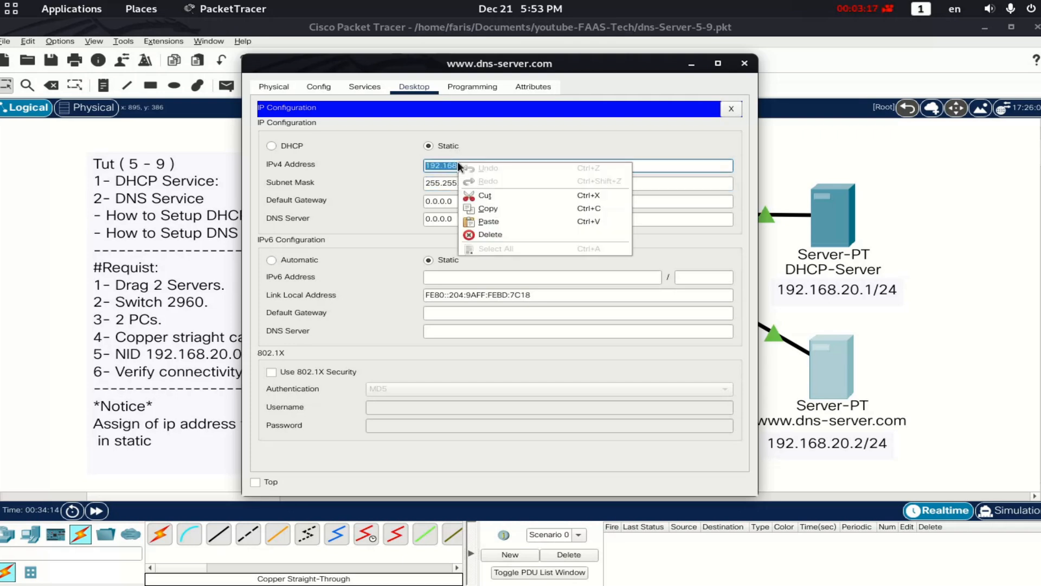
pyautogui.click(514, 209)
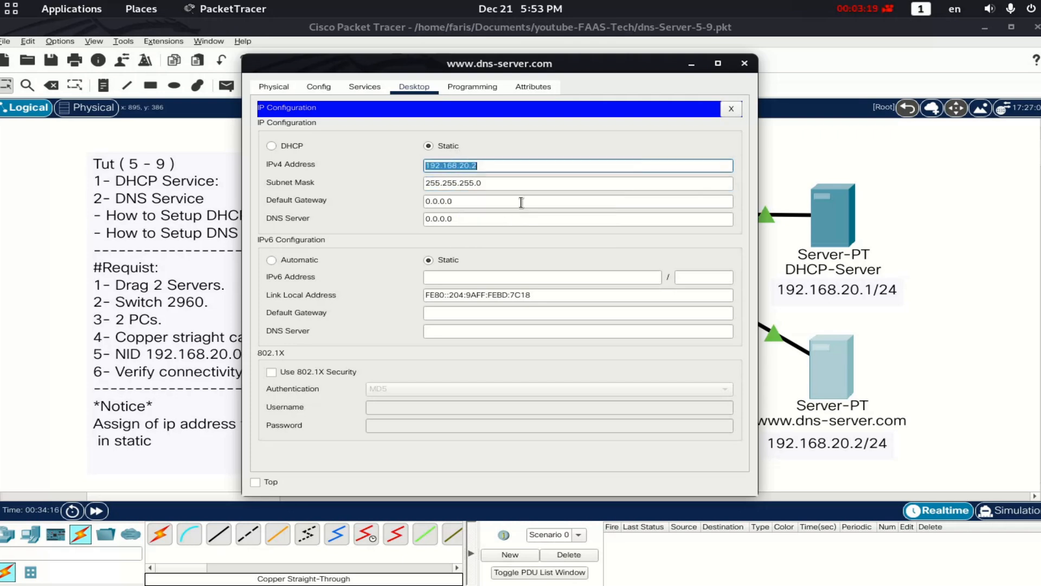
pyautogui.click(730, 109)
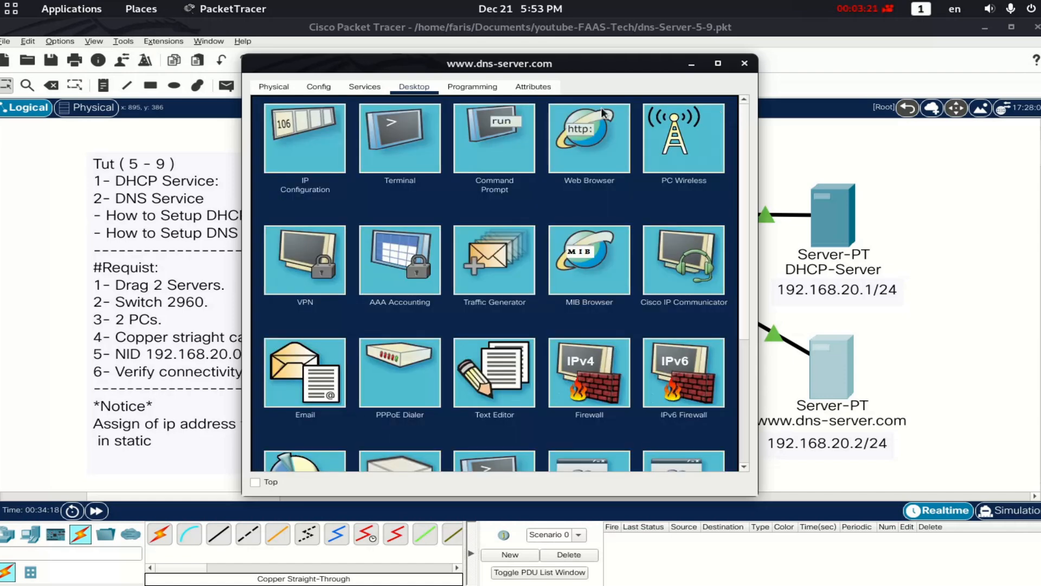
pyautogui.click(363, 92)
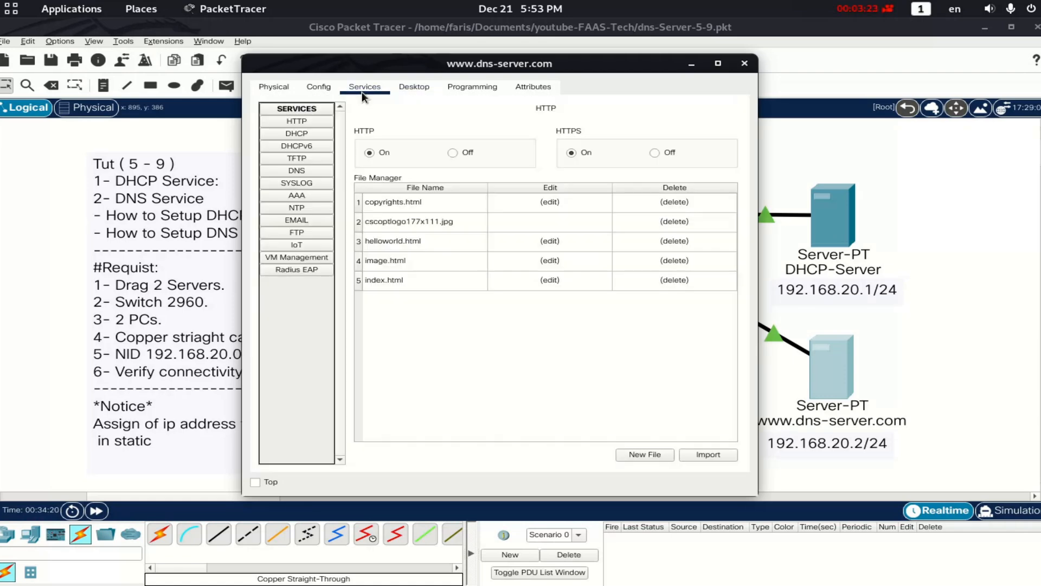
pyautogui.click(276, 170)
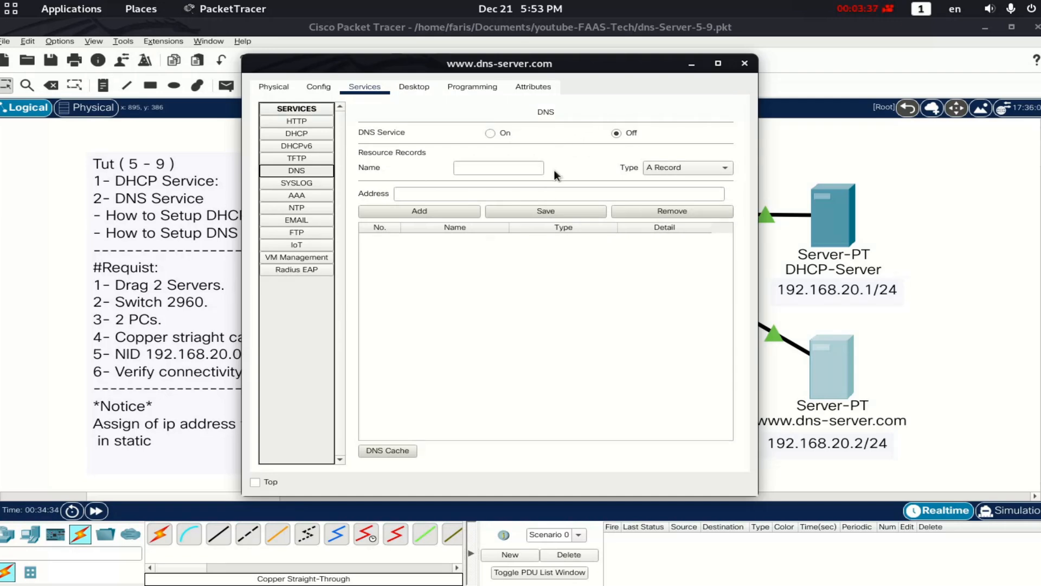
pyautogui.click(491, 132)
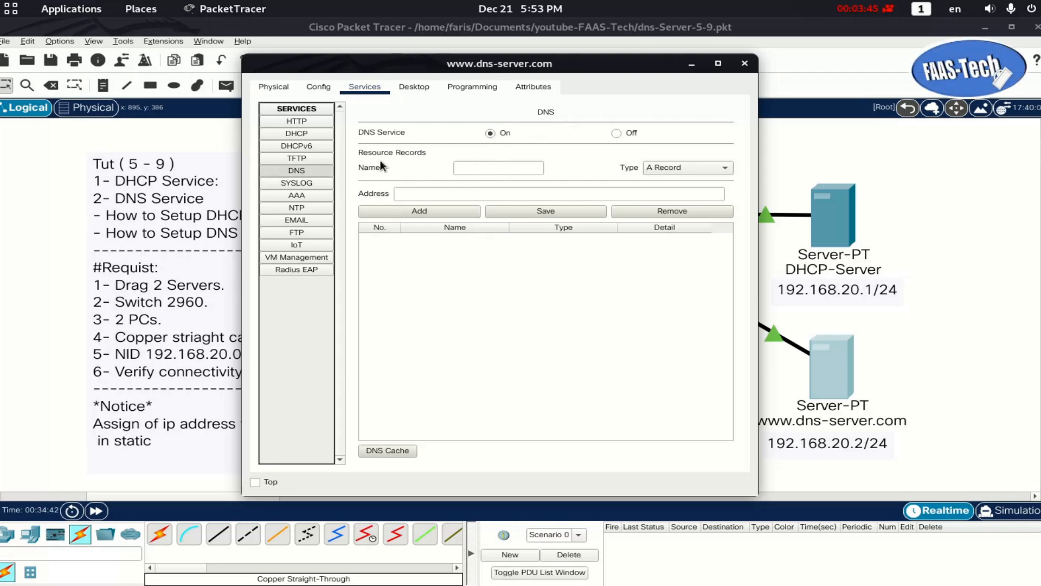
pyautogui.click(473, 170)
pyautogui.click(475, 169)
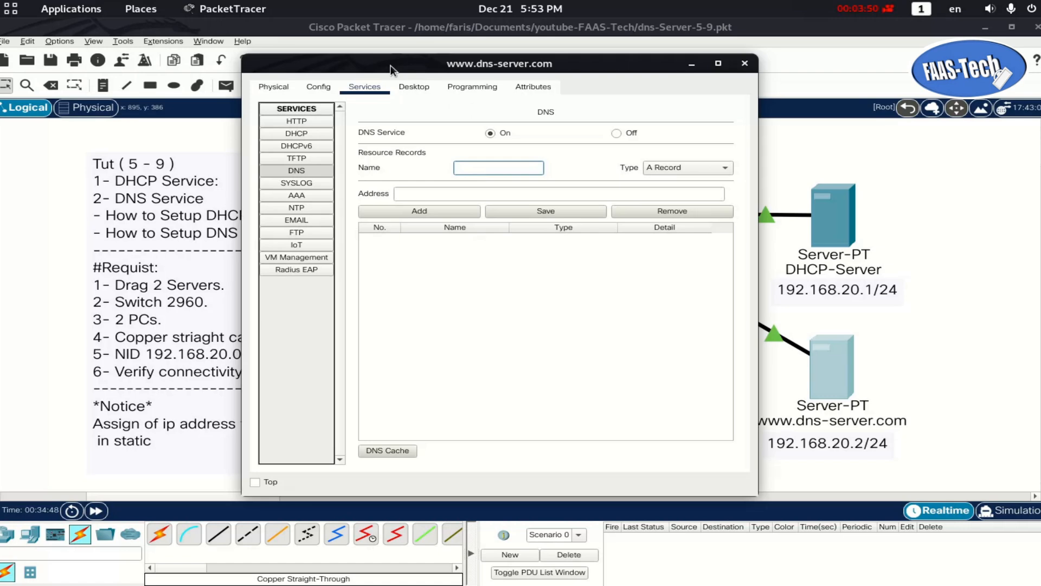
pyautogui.moveTo(394, 65); pyautogui.dragTo(369, 65)
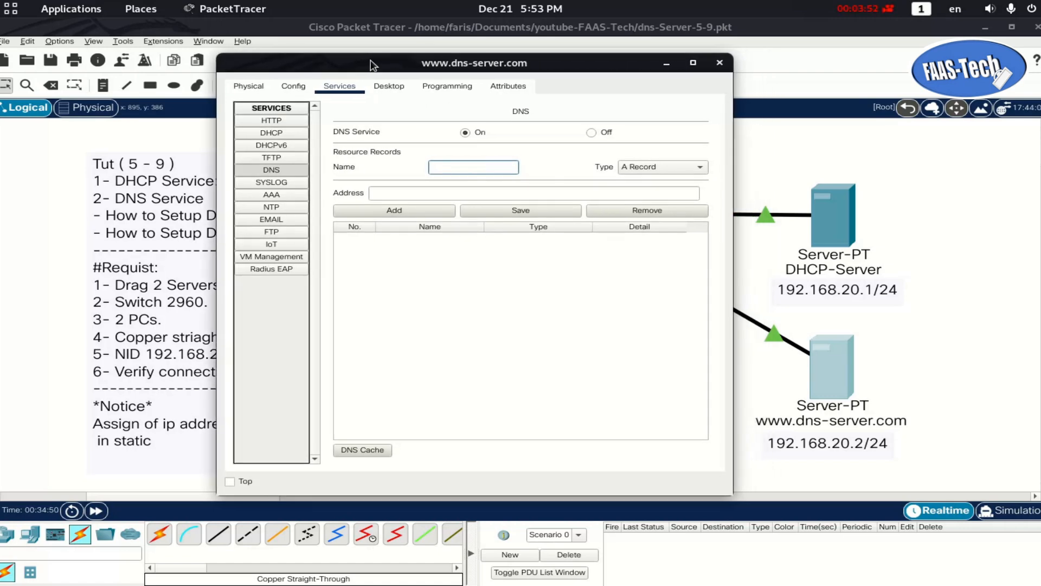
pyautogui.write('www.dns-server.com')
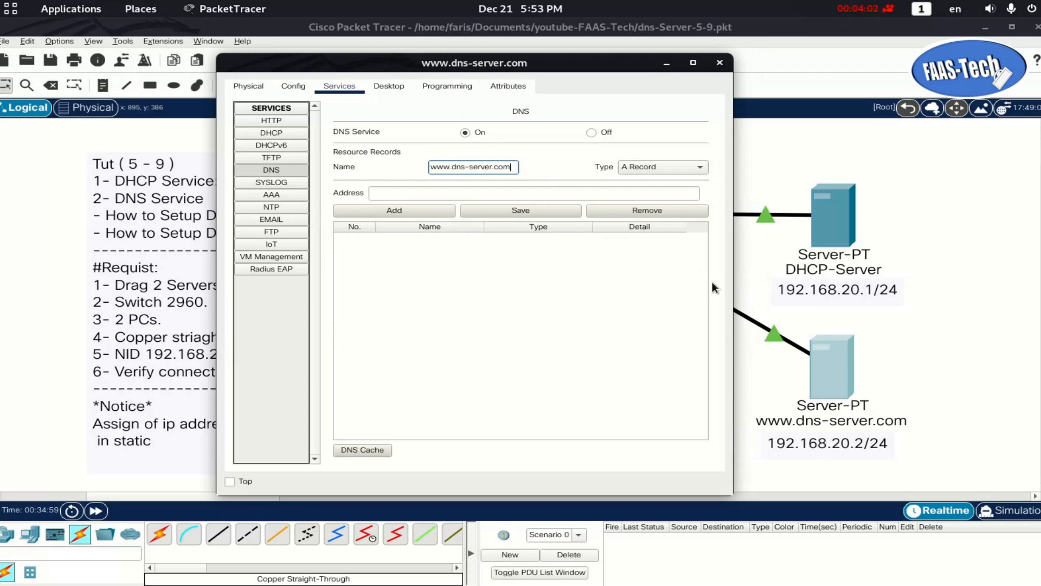
pyautogui.click(477, 195)
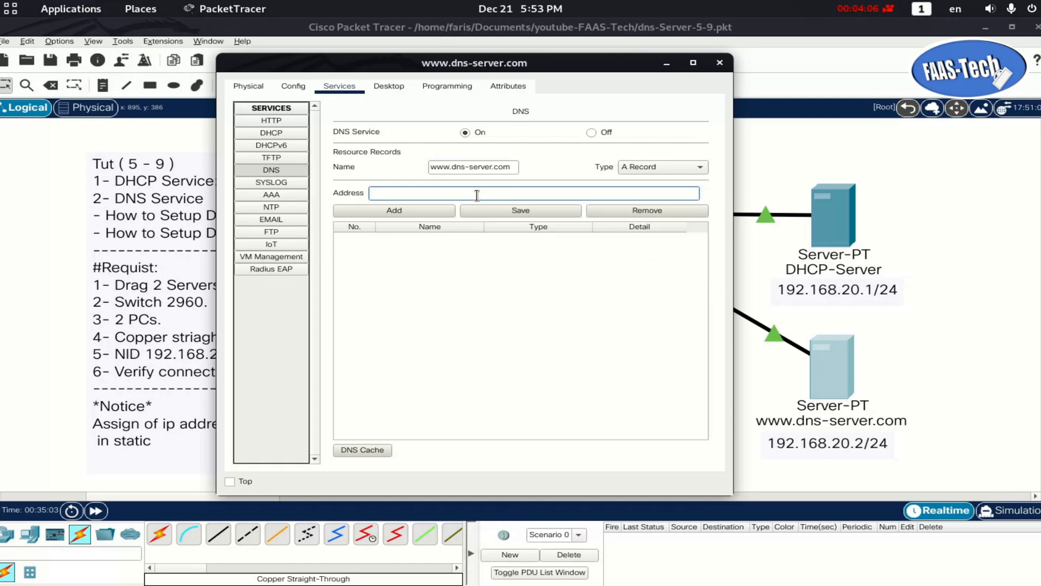
pyautogui.rightClick(477, 195)
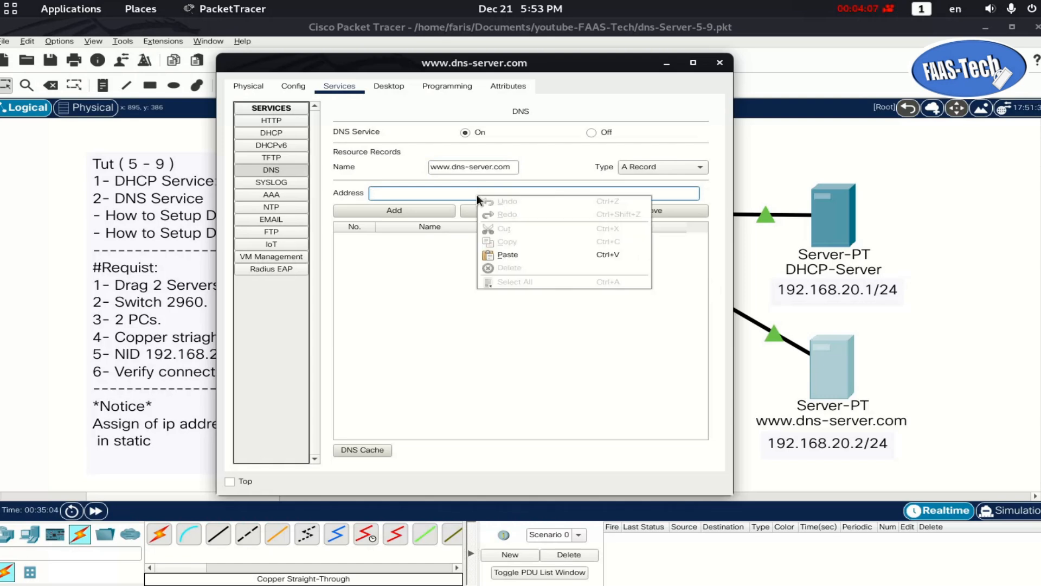
pyautogui.click(507, 251)
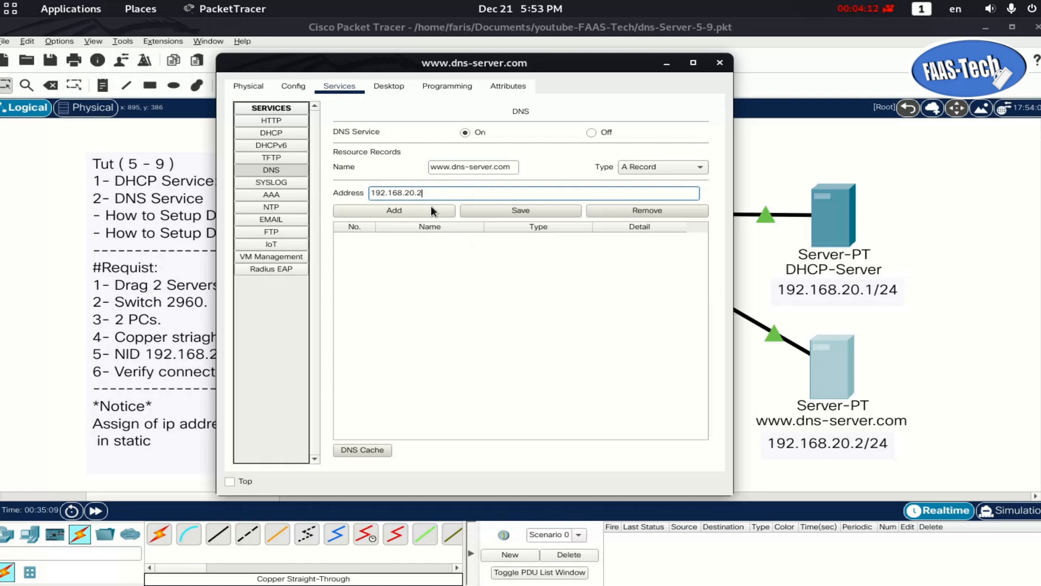
pyautogui.click(429, 210)
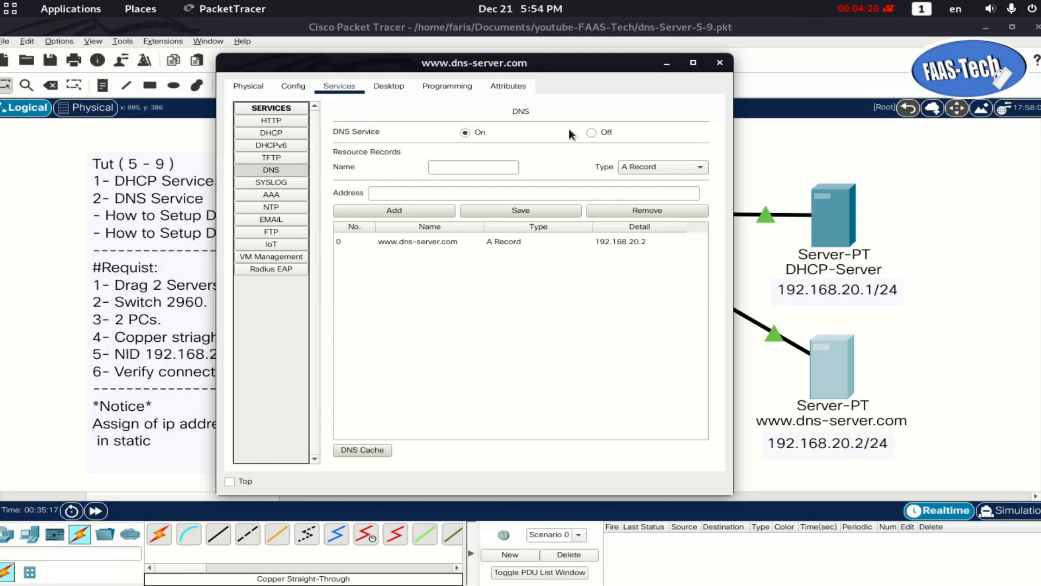
pyautogui.click(724, 67)
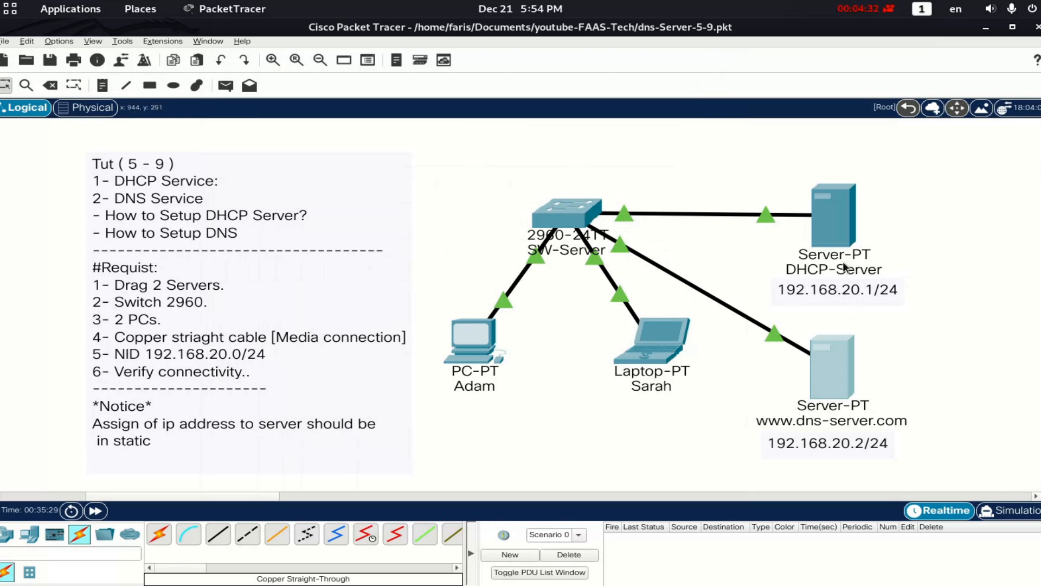
# Step: Set the DNS server address in the DHCP-Server's IP configuration to 192.168.20.2 and close its window
pyautogui.click(839, 233)
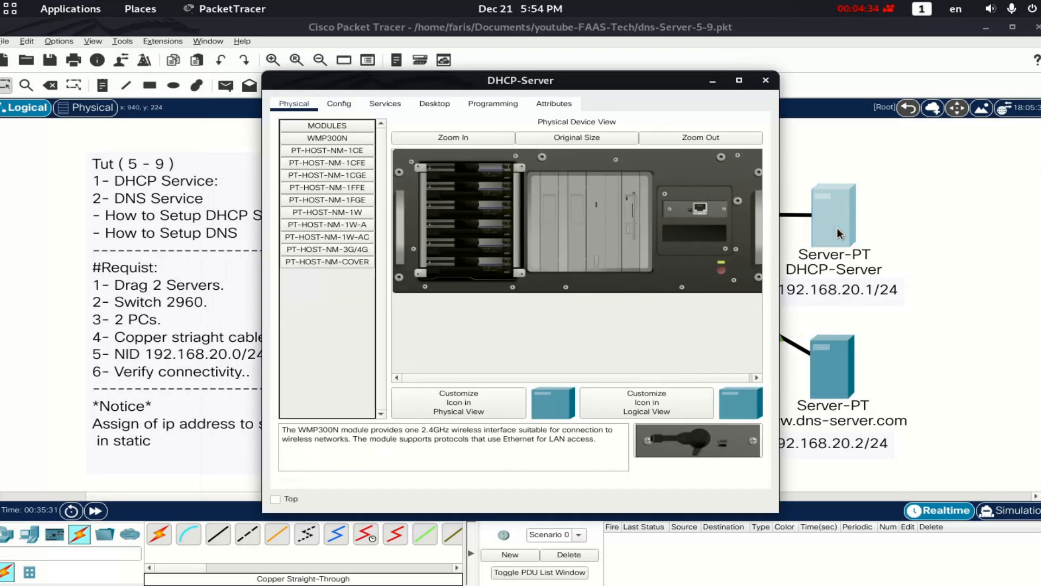
pyautogui.click(435, 104)
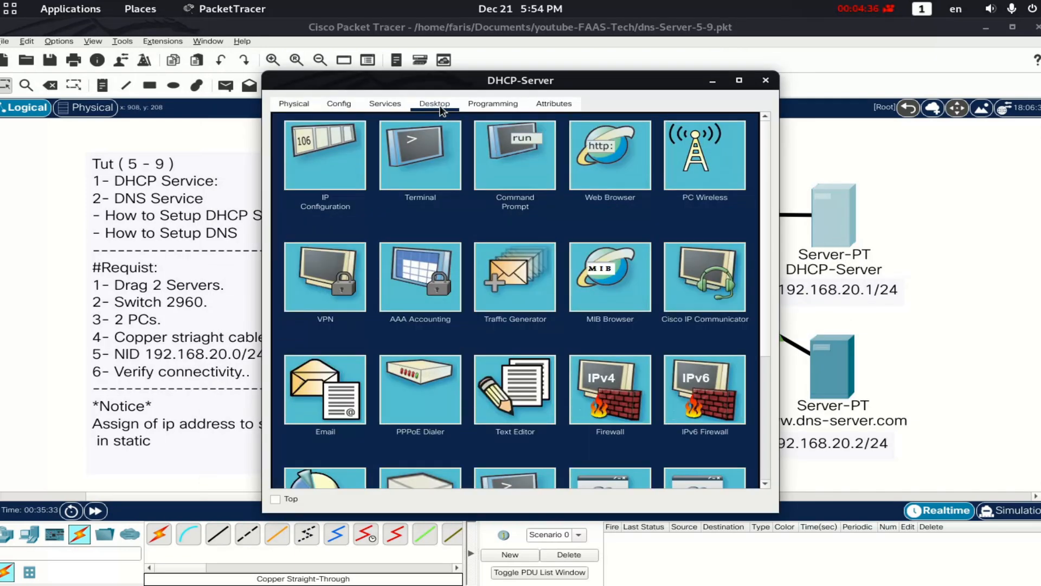
pyautogui.click(352, 151)
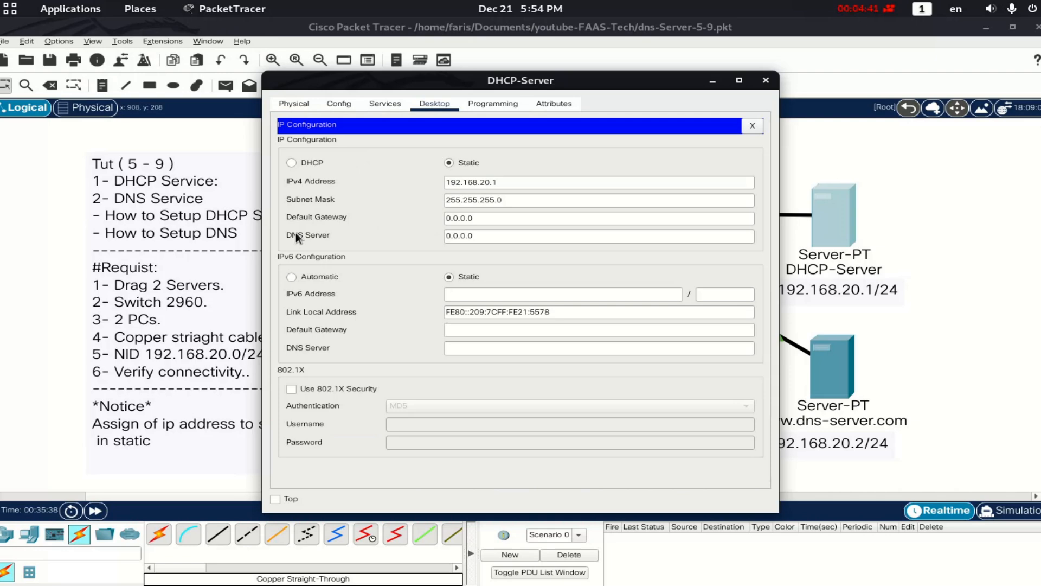
pyautogui.click(469, 236)
pyautogui.doubleClick(469, 237)
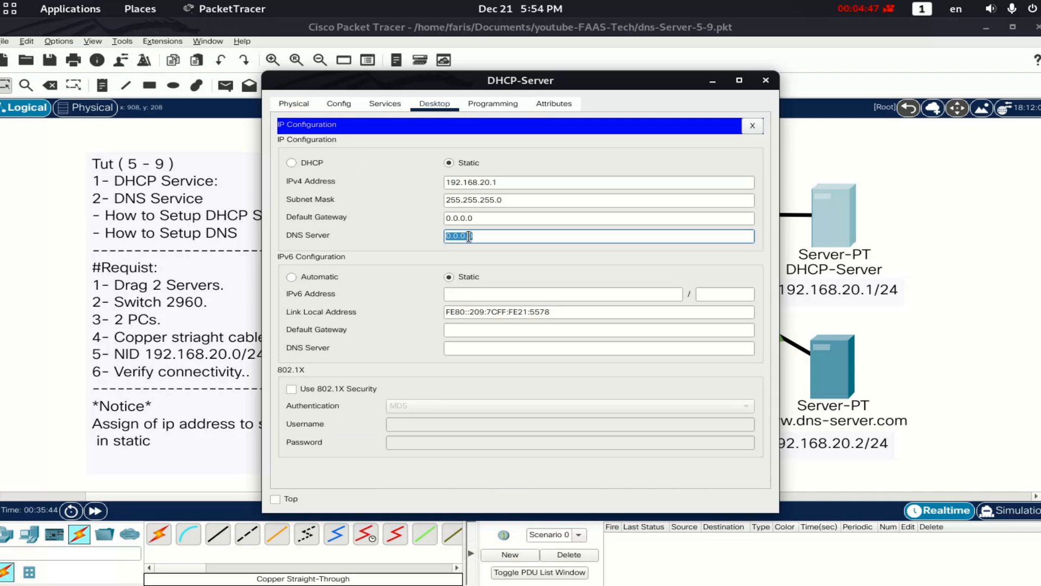
pyautogui.rightClick(469, 236)
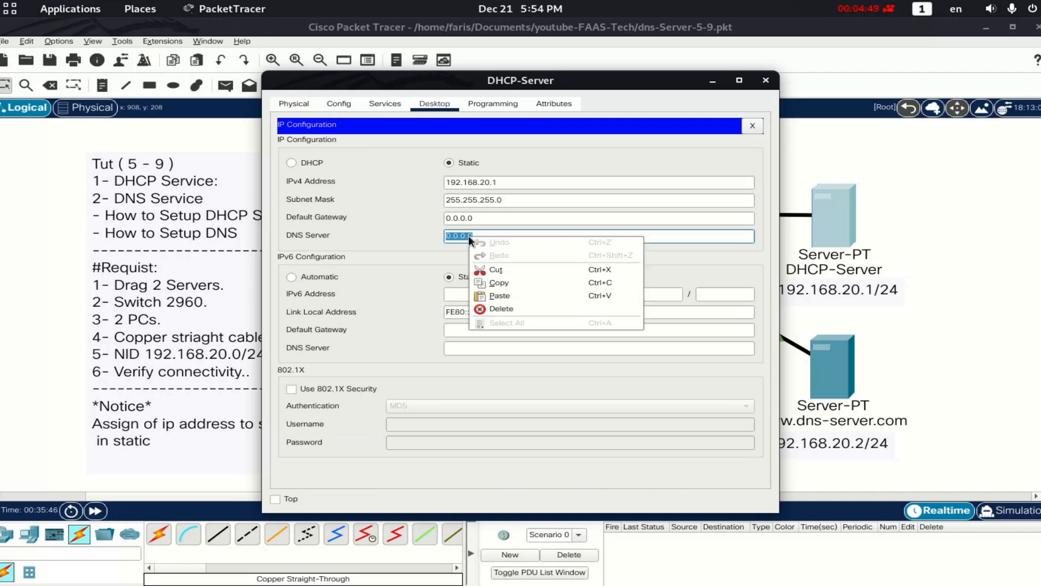
pyautogui.click(511, 296)
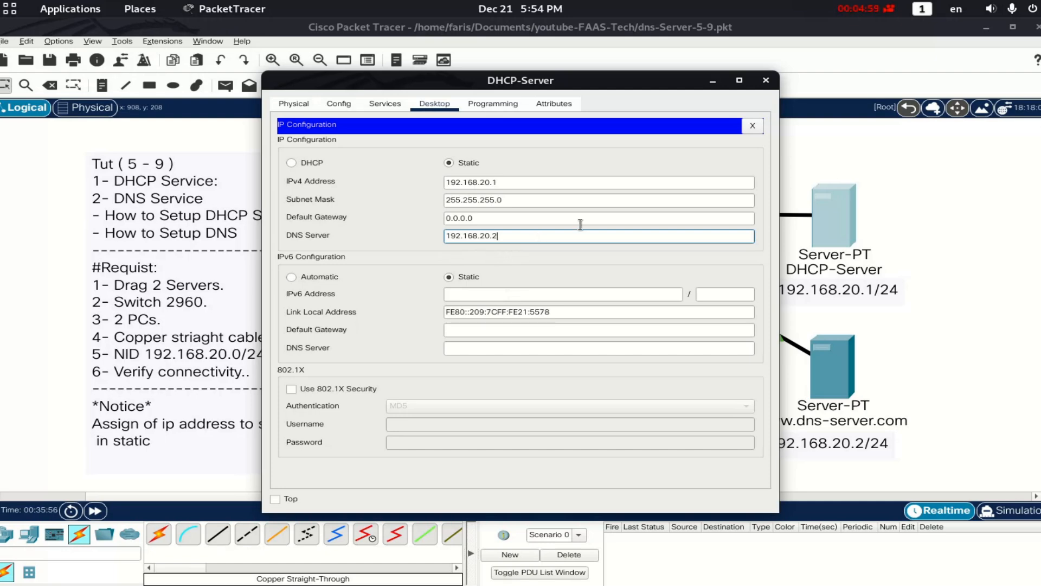
pyautogui.click(752, 125)
pyautogui.click(766, 81)
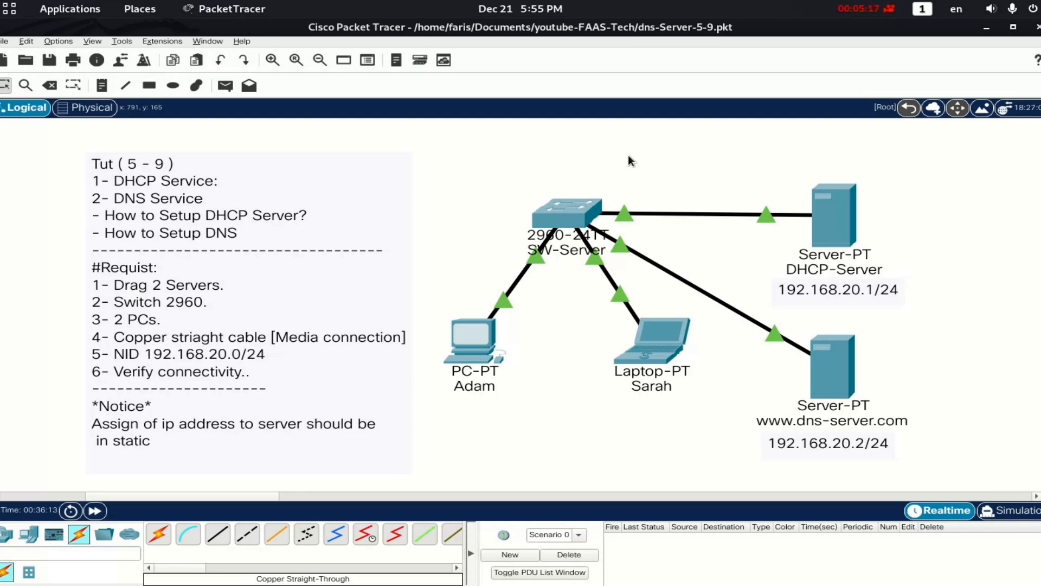
# Step: Renew the PC's DHCP lease by switching its IPv4 configuration to Static and back to DHCP, and close its window
pyautogui.click(475, 348)
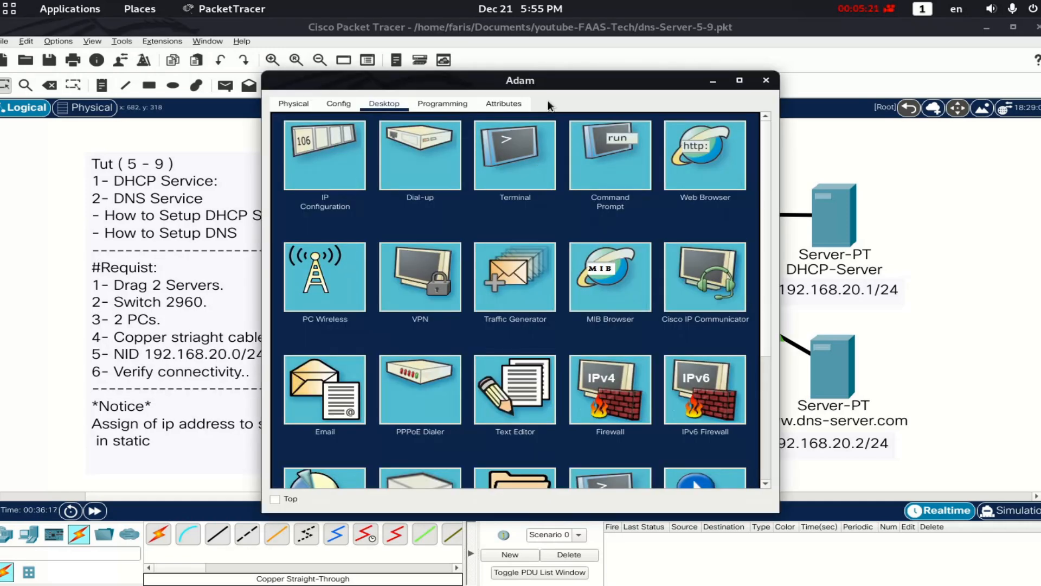
pyautogui.moveTo(461, 74); pyautogui.dragTo(406, 62)
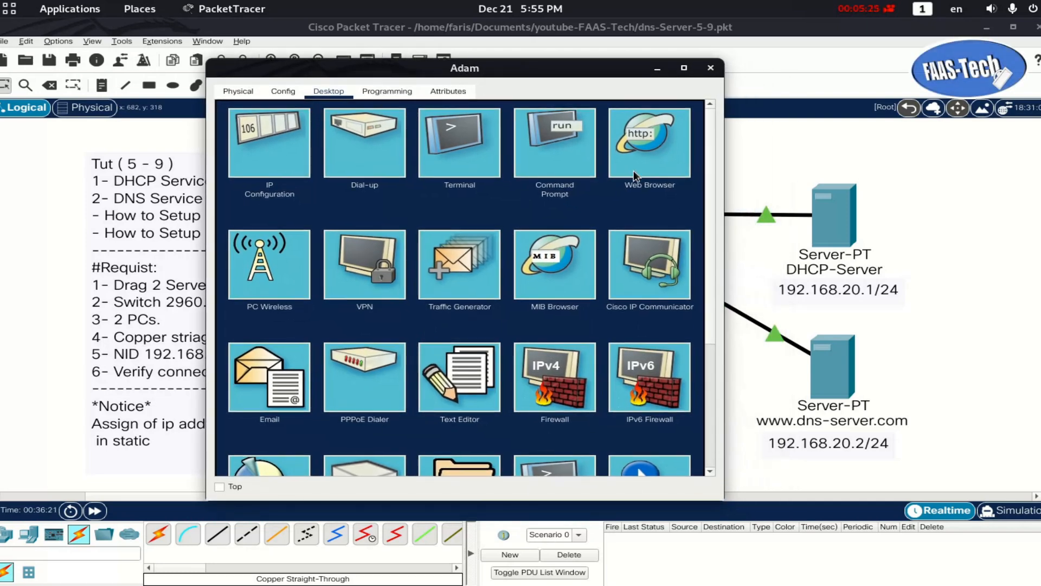
pyautogui.click(294, 123)
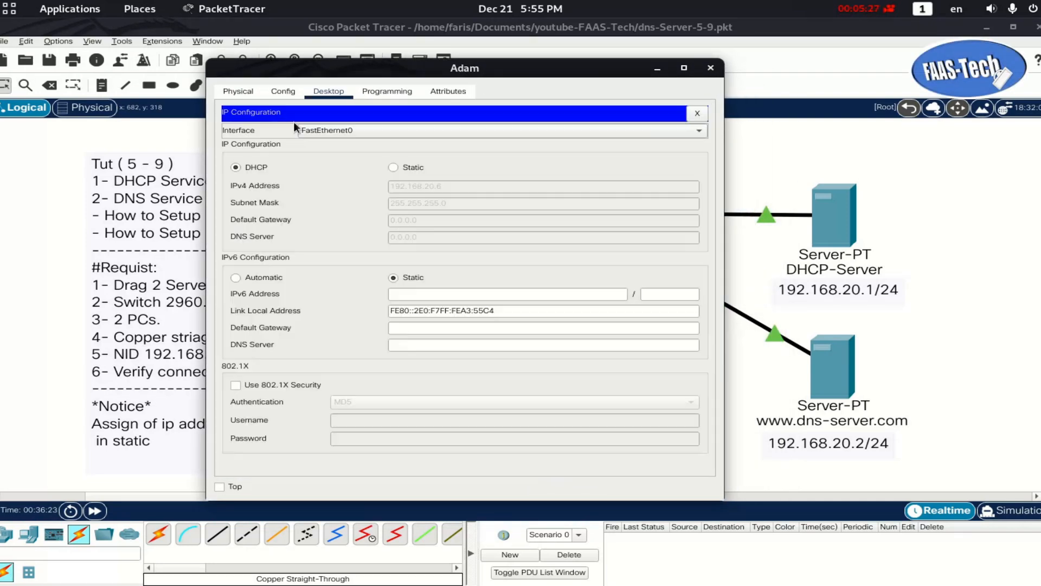
pyautogui.click(393, 167)
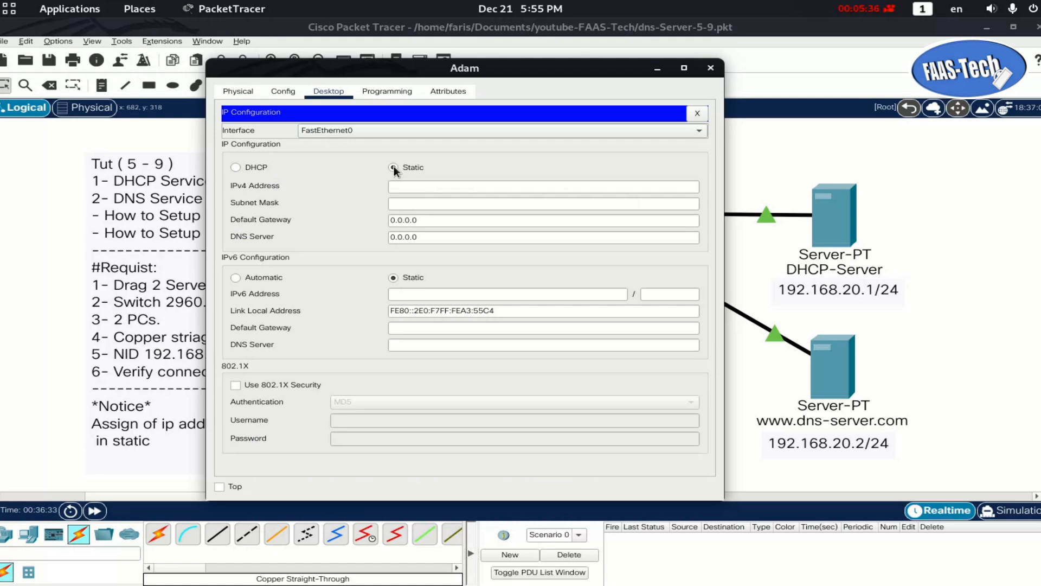
pyautogui.click(238, 167)
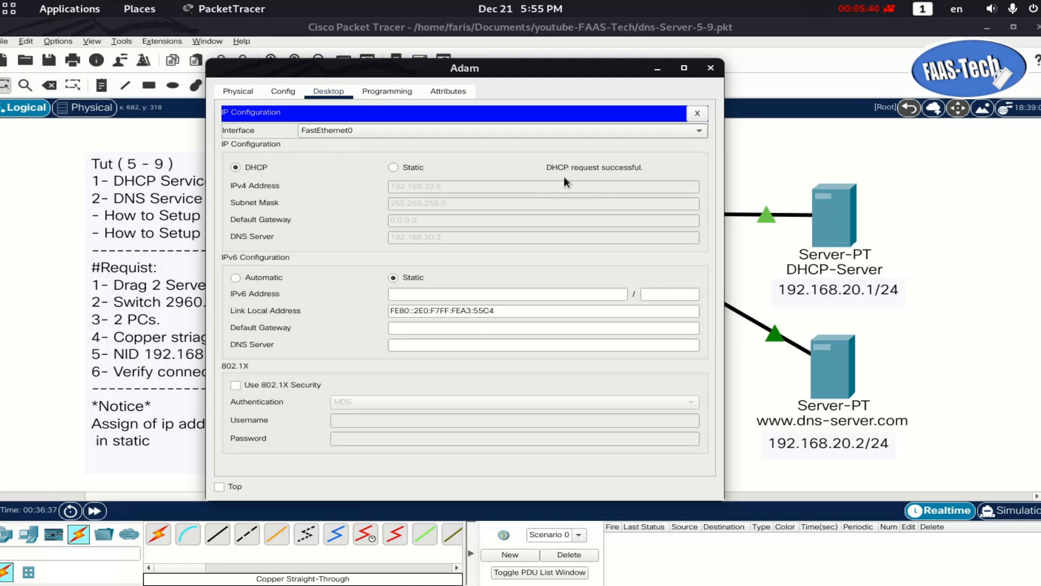
pyautogui.click(698, 113)
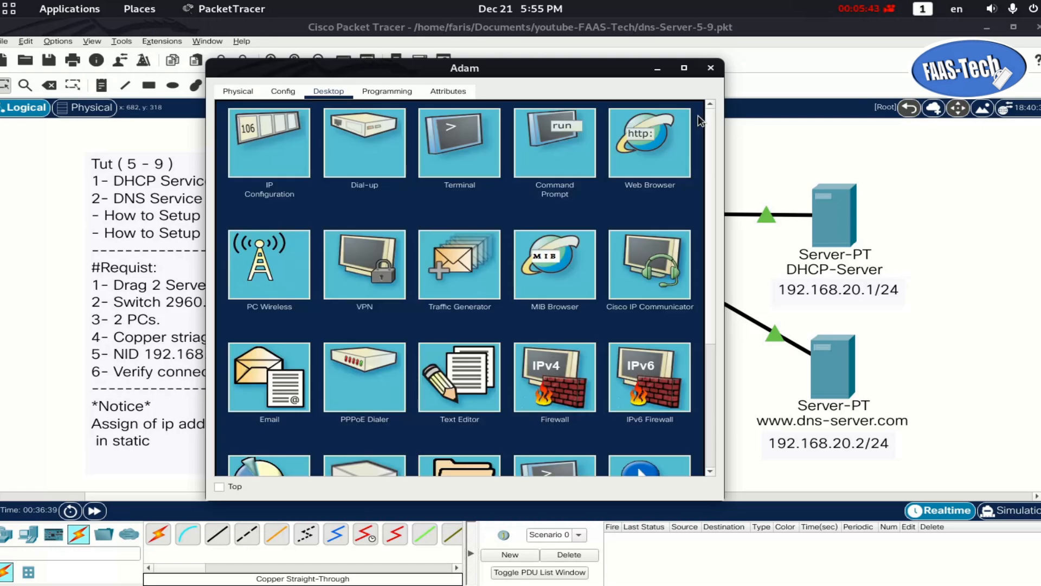
pyautogui.click(709, 69)
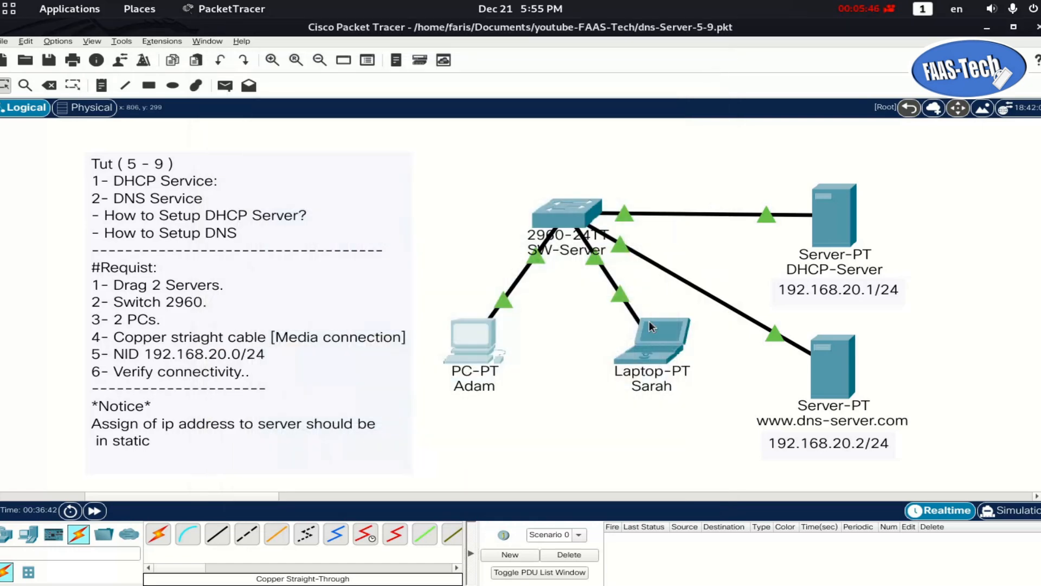
# Step: Switch the laptop's IPv4 configuration to Static and back to DHCP to renew its lease, and close the IP configuration
pyautogui.click(654, 346)
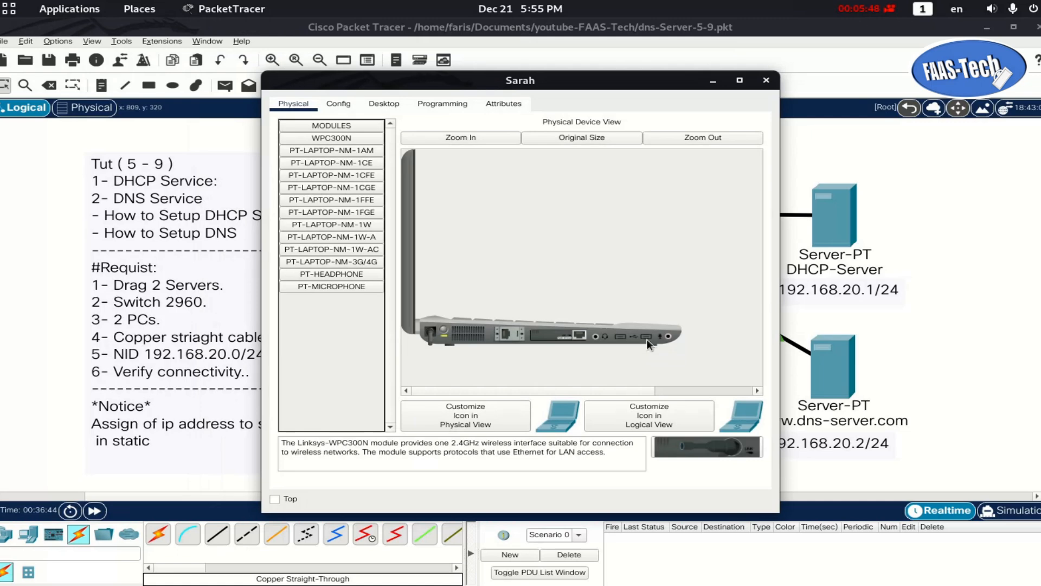
pyautogui.click(392, 109)
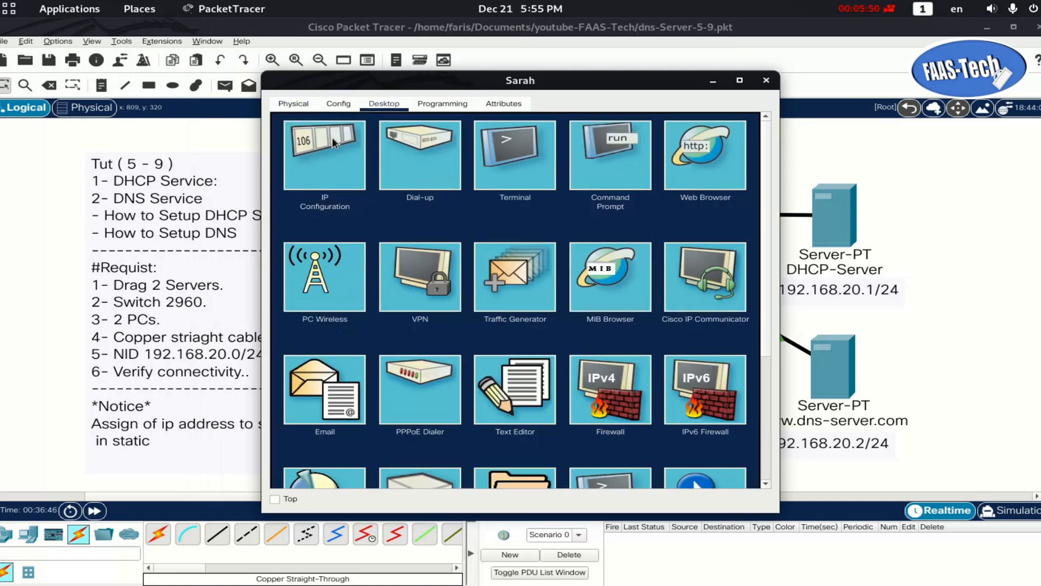
pyautogui.click(323, 158)
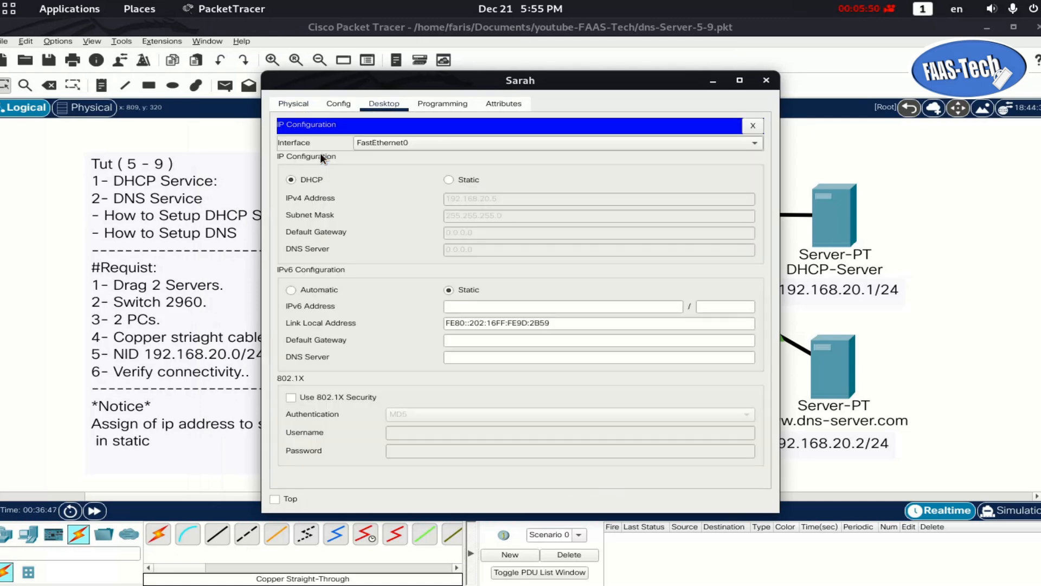
pyautogui.click(455, 183)
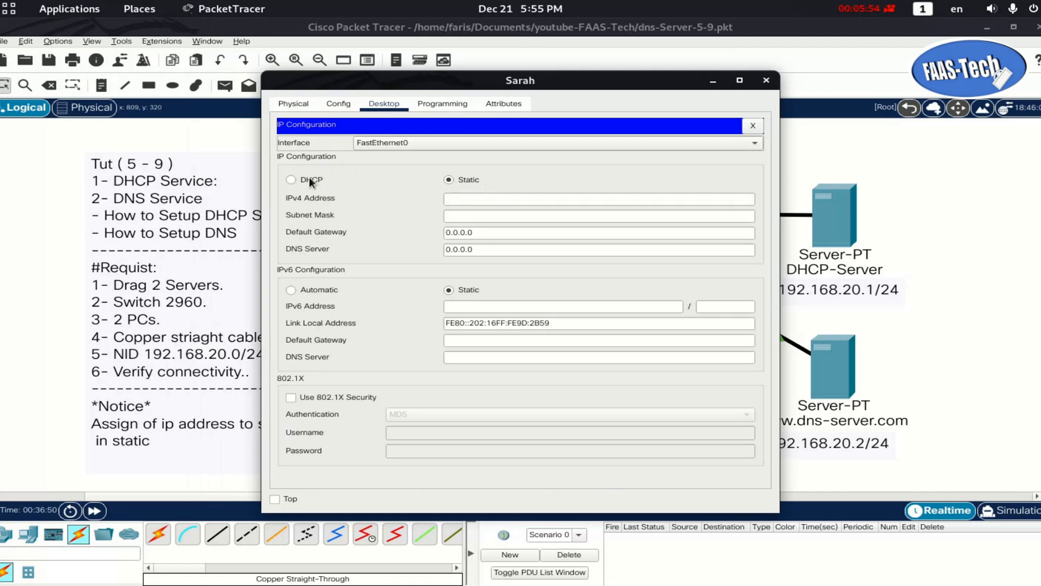
pyautogui.click(290, 179)
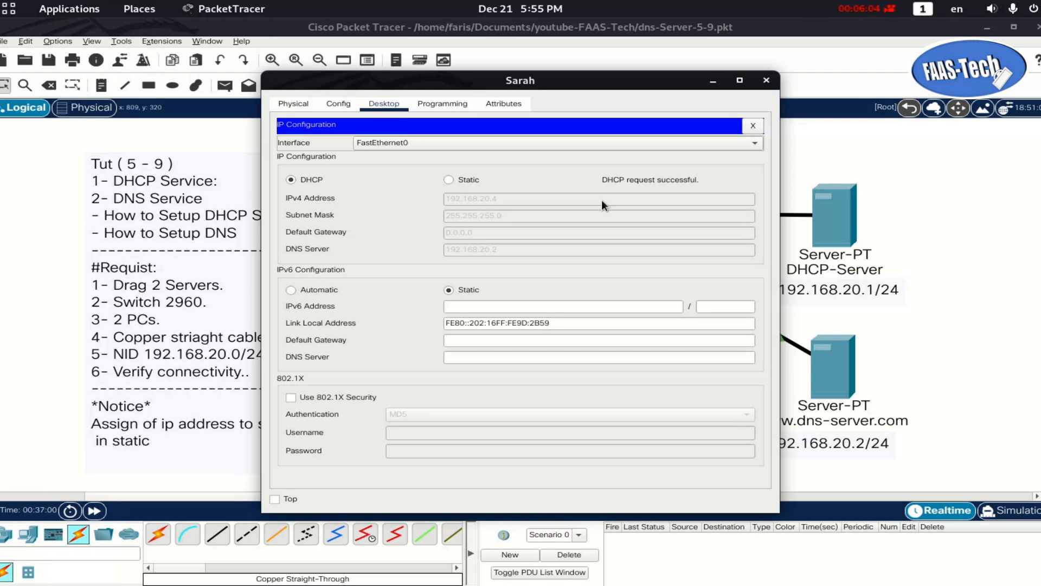
pyautogui.click(752, 125)
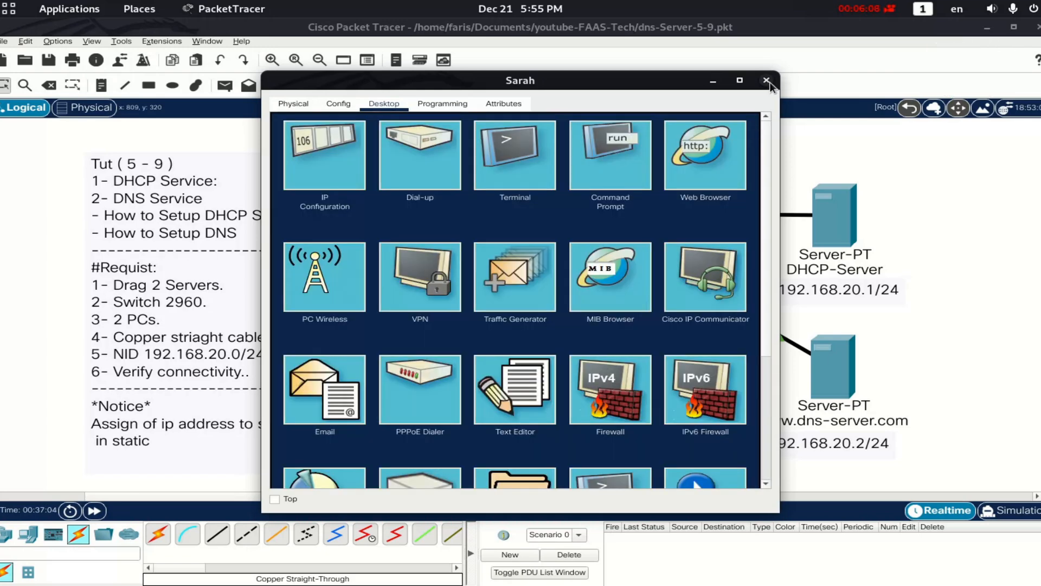
# Step: Run "ipconfig /renew" in the laptop's Command Prompt
pyautogui.click(617, 145)
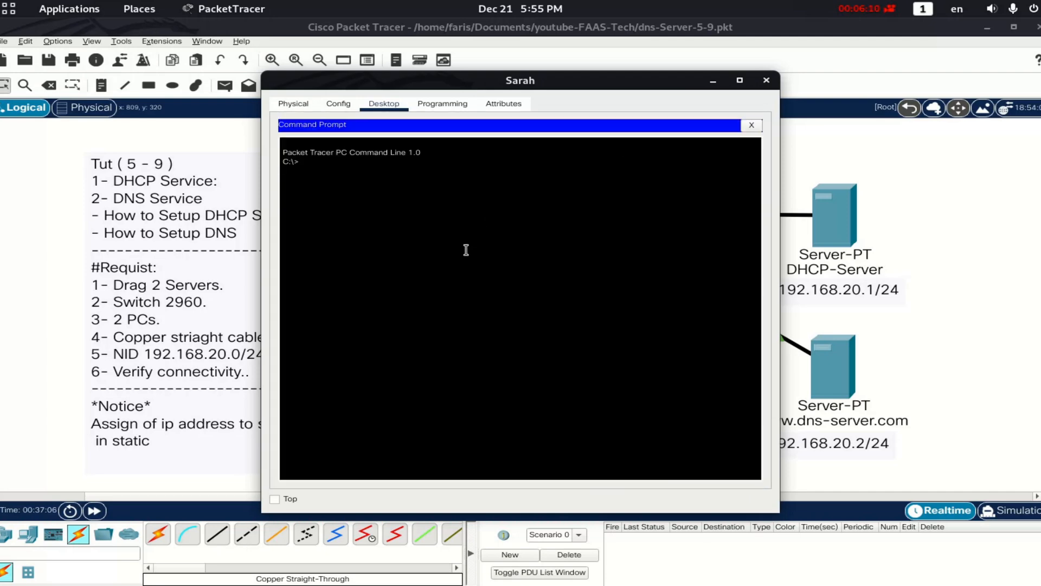
pyautogui.write('ipconfig /a')
pyautogui.press('BackSpace')
pyautogui.press('BackSpace')
pyautogui.write('renew')
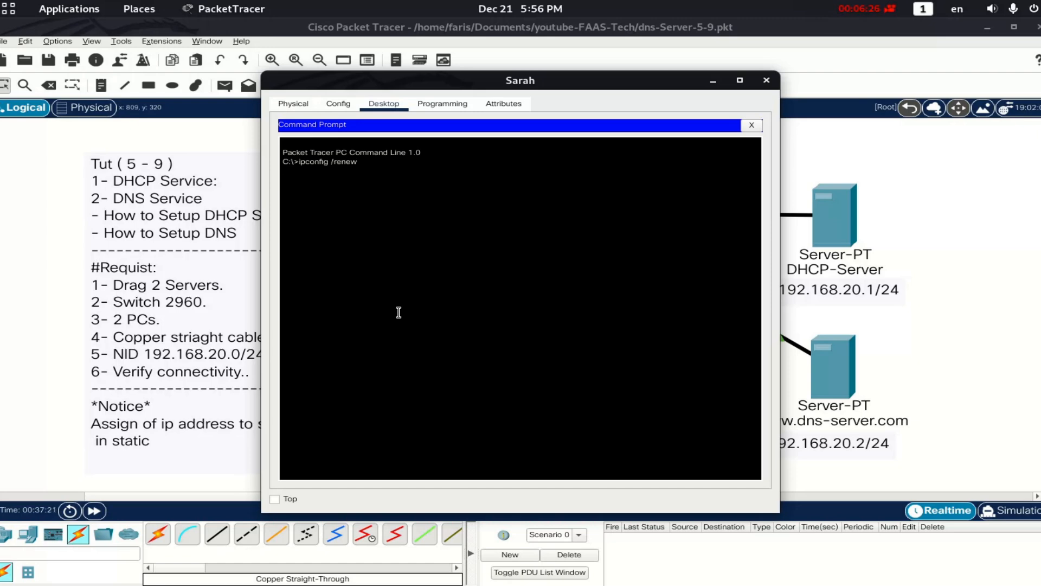
pyautogui.press('Return')
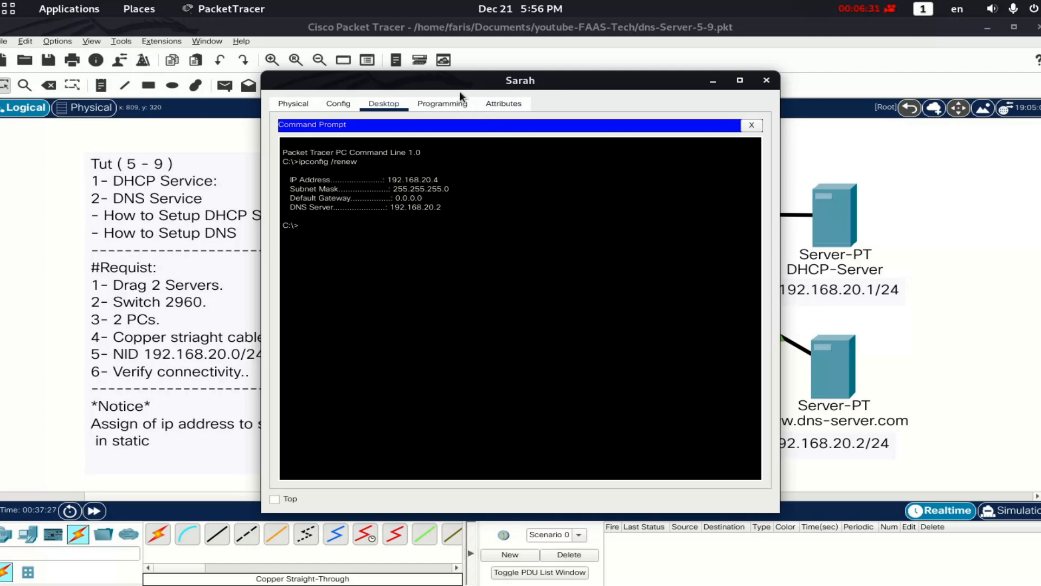
pyautogui.moveTo(455, 81); pyautogui.dragTo(374, 80)
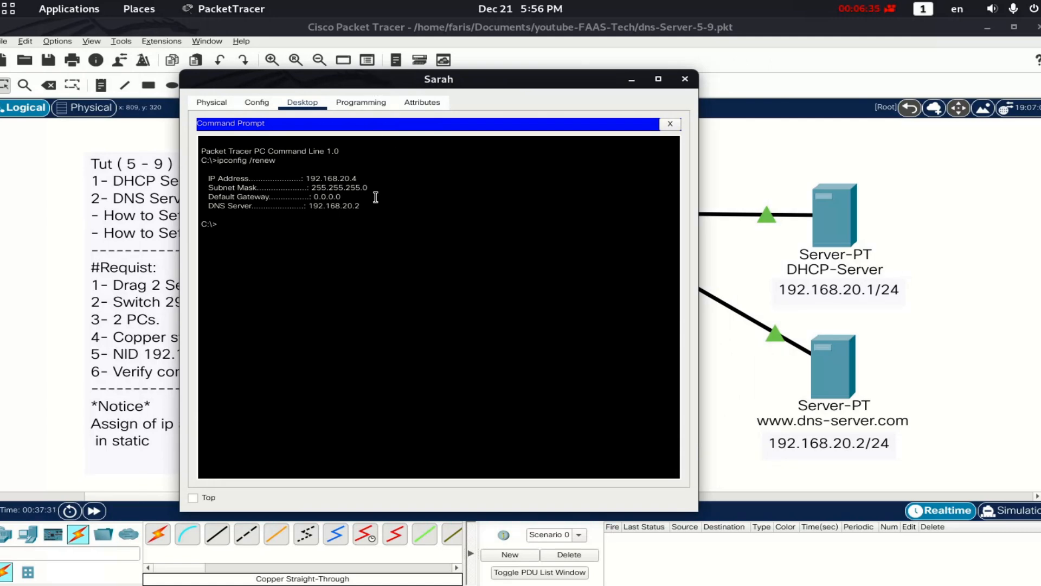
pyautogui.write('ping')
pyautogui.write('www.dns-server.com')
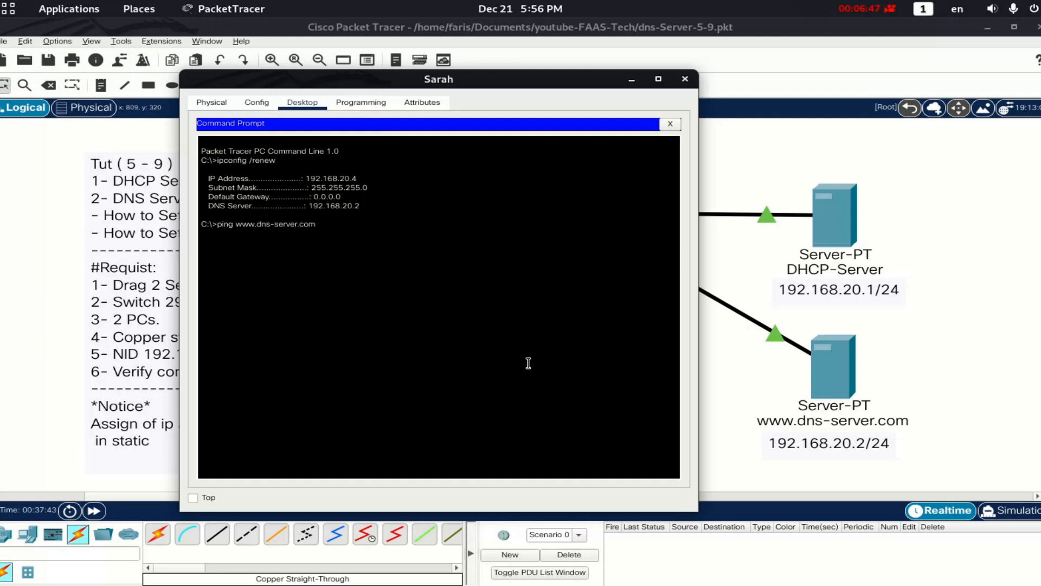
pyautogui.press('Return')
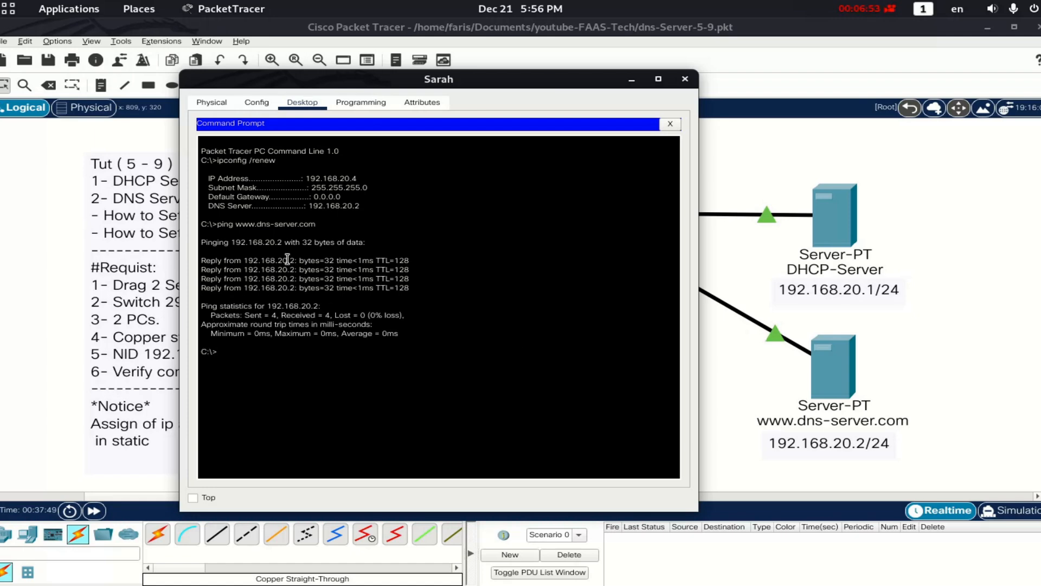
pyautogui.doubleClick(276, 223)
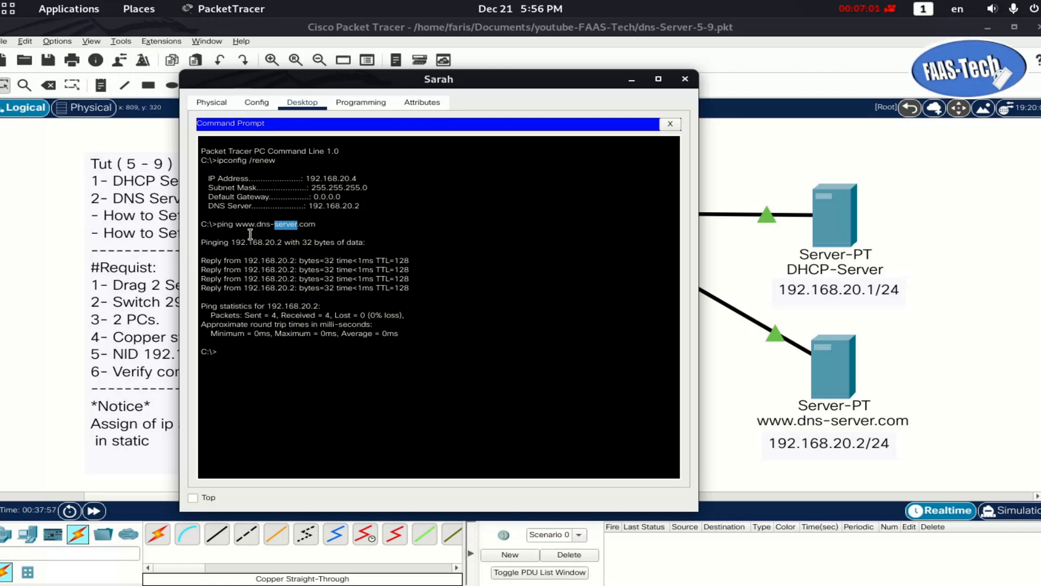
# Step: Ping 192.168.20.2 from the laptop, and close its Command Prompt and device window
pyautogui.click(259, 362)
pyautogui.write('ping 192.168.20.2')
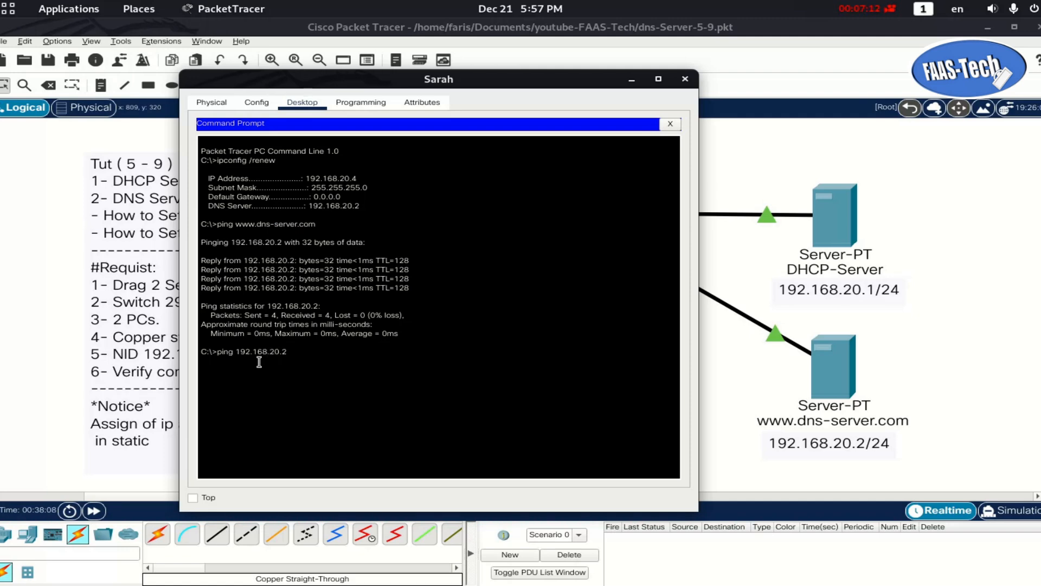
pyautogui.press('Return')
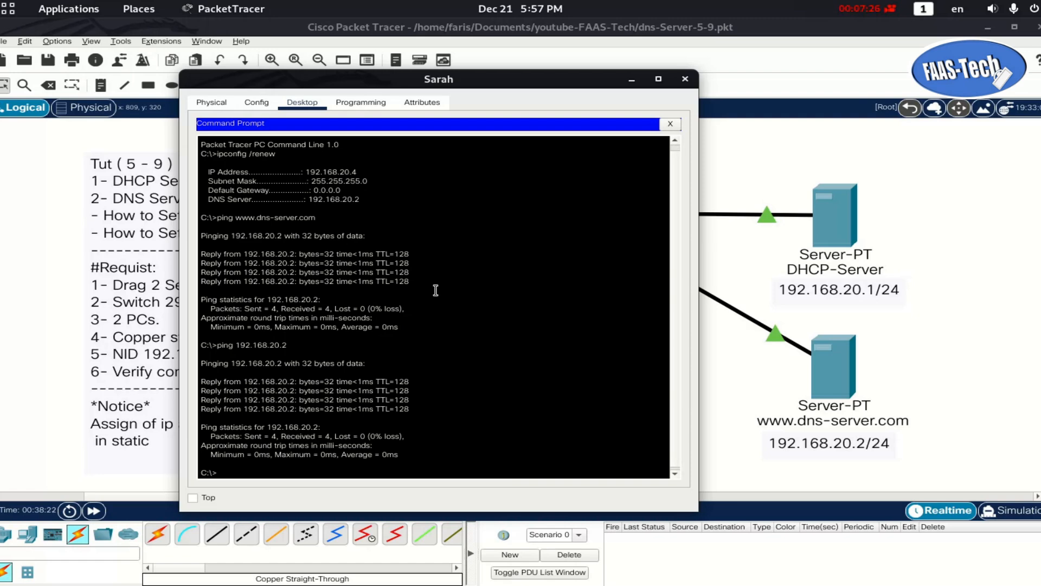
pyautogui.click(674, 127)
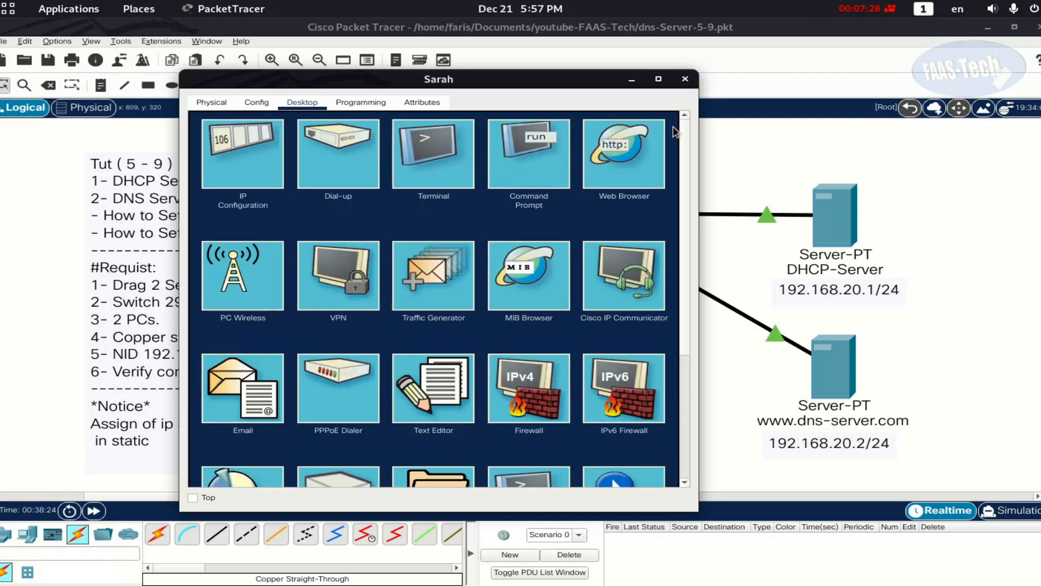
pyautogui.click(685, 79)
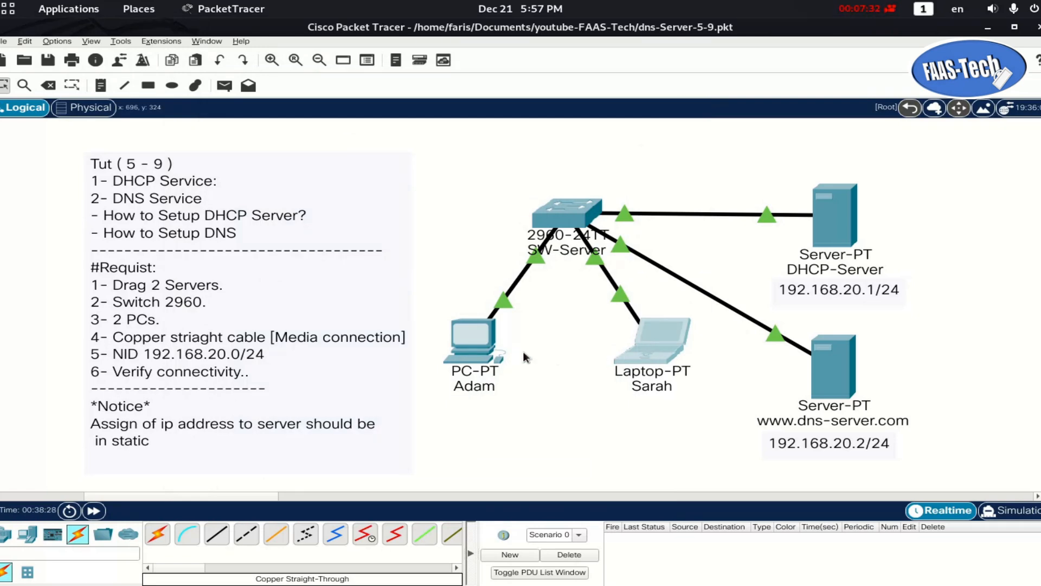
pyautogui.moveTo(474, 352)
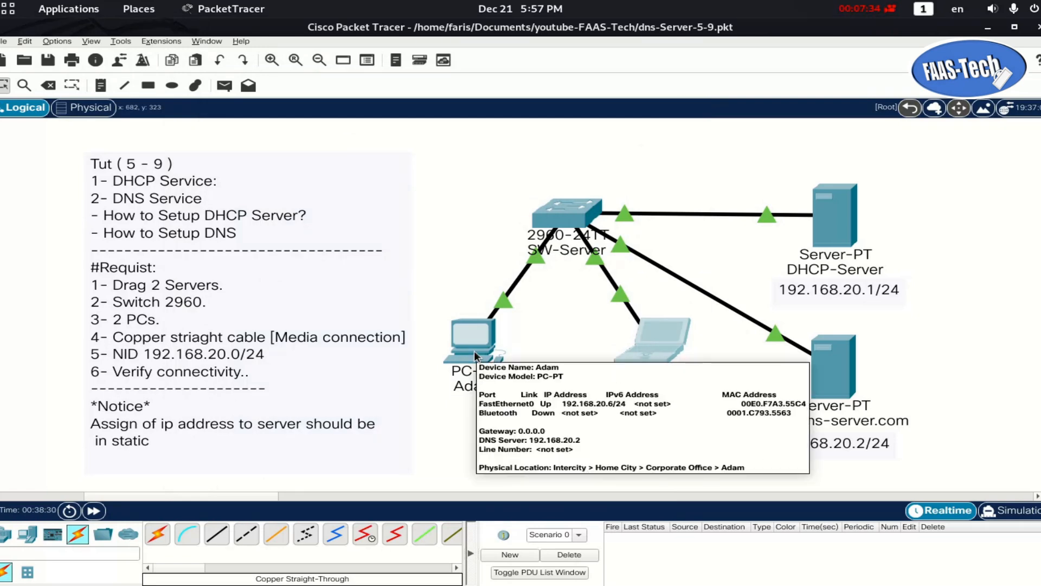
pyautogui.click(474, 350)
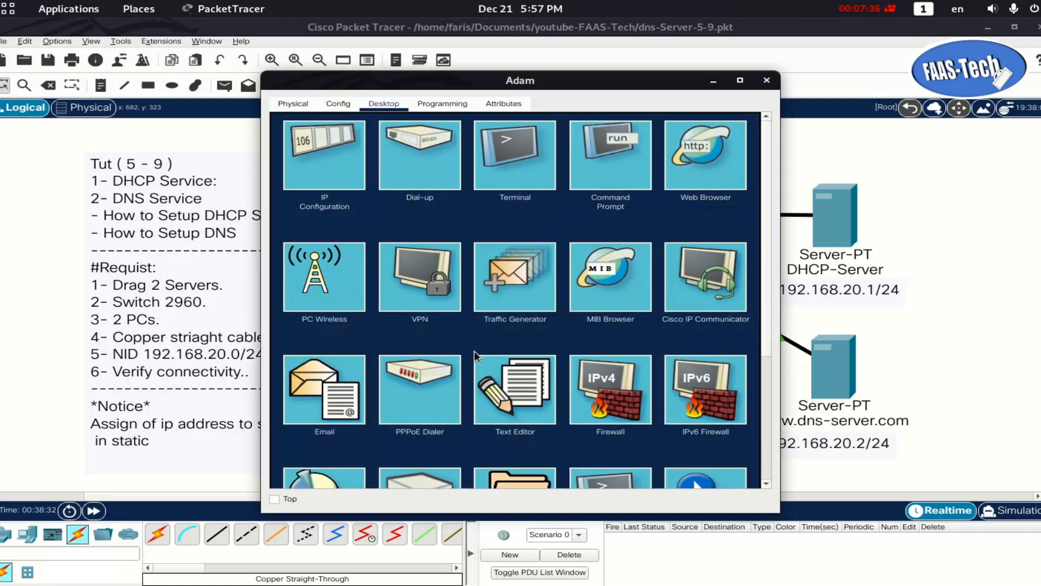
pyautogui.click(766, 80)
pyautogui.click(819, 233)
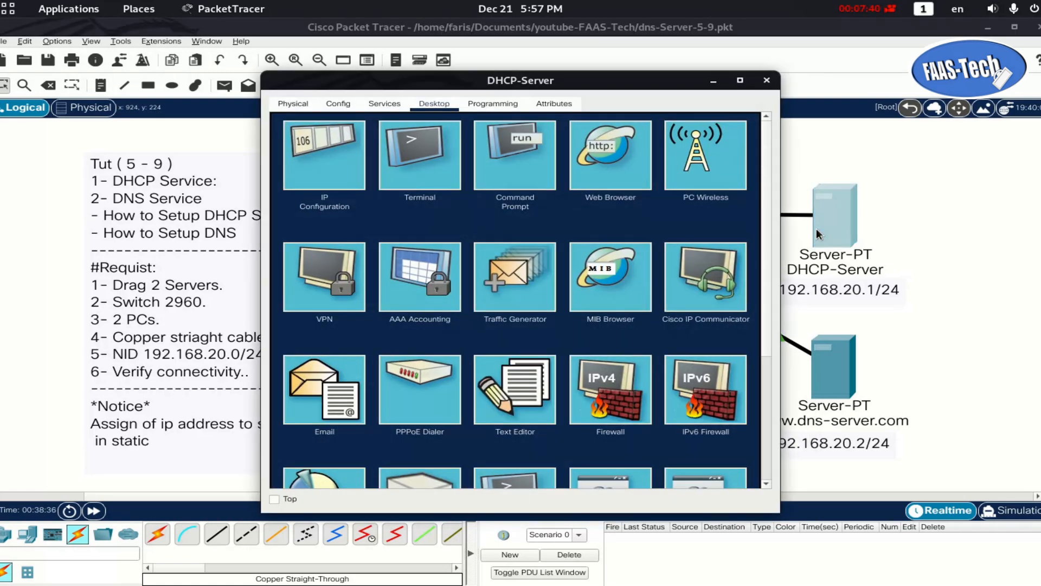
pyautogui.click(517, 179)
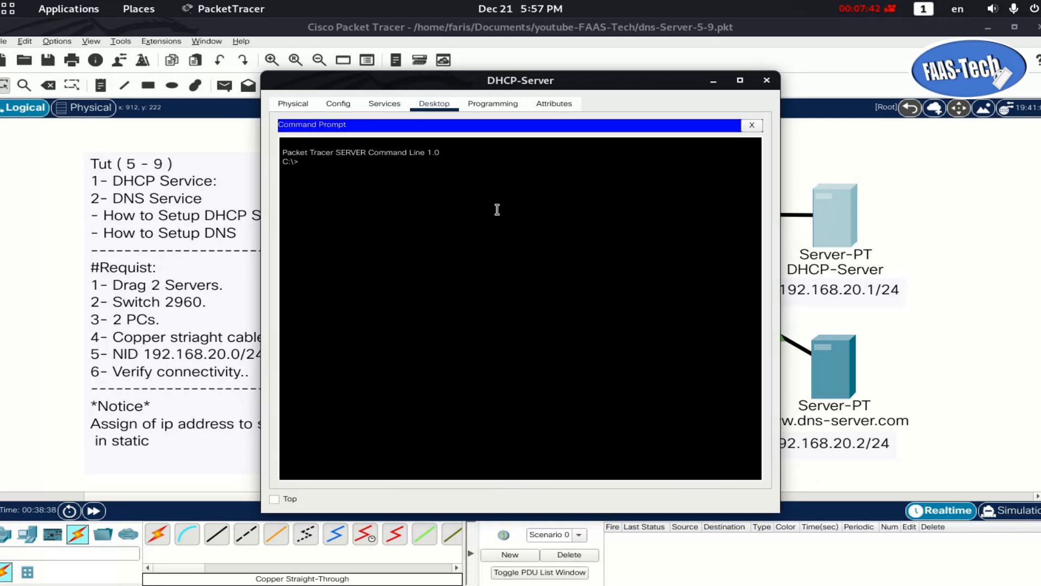
pyautogui.write('ping')
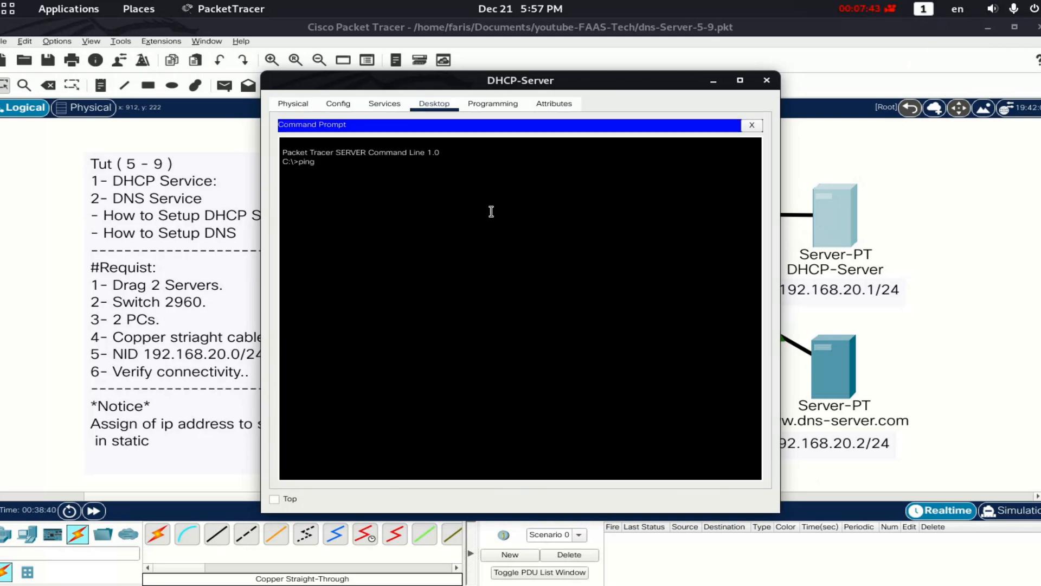
pyautogui.write(' www.dns-ser.c')
pyautogui.press('BackSpace')
pyautogui.write('ve')
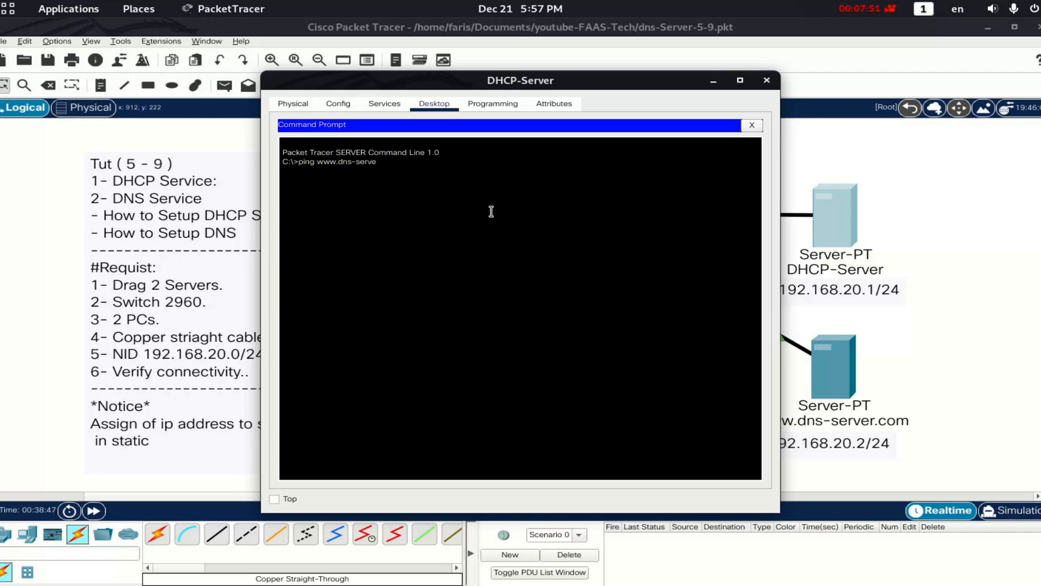
pyautogui.write('r.com')
pyautogui.press('Return')
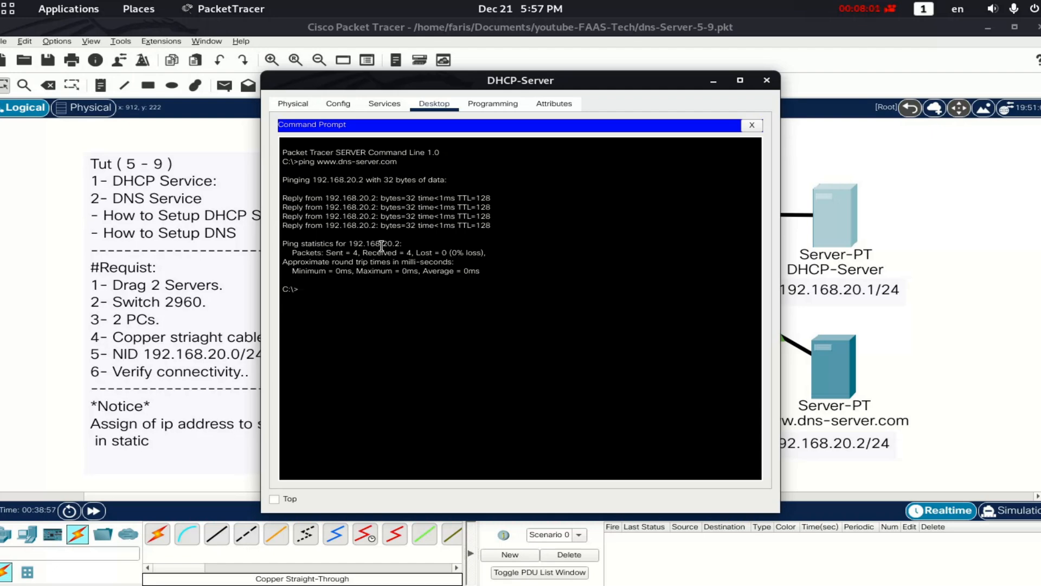
# Step: Ping 192.168.20.2 from the DHCP-Server, exit its Command Prompt and close the server's window
pyautogui.write('ping 192.168.20.2')
pyautogui.press('Return')
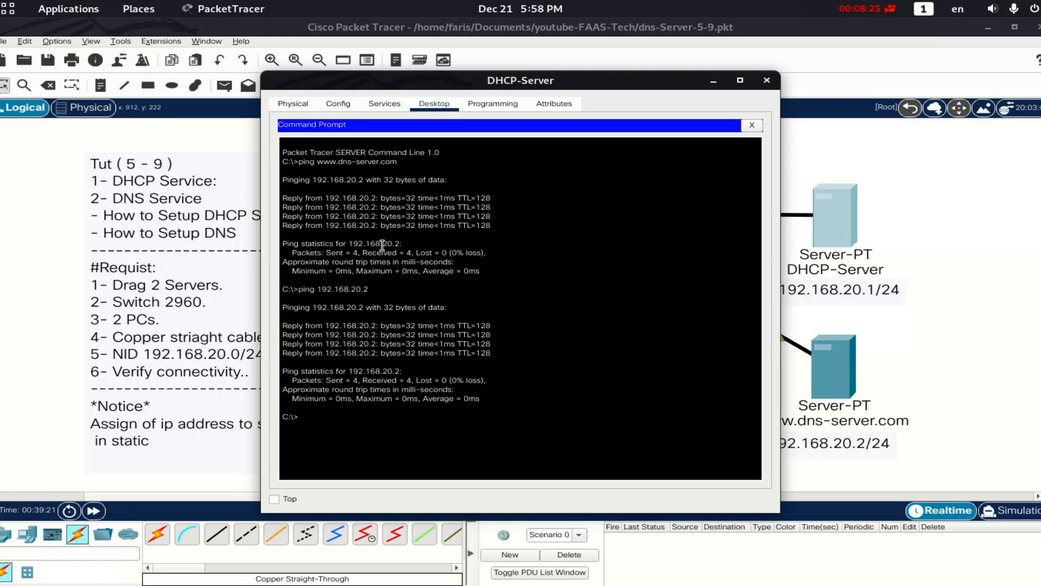
pyautogui.write('exit')
pyautogui.press('Return')
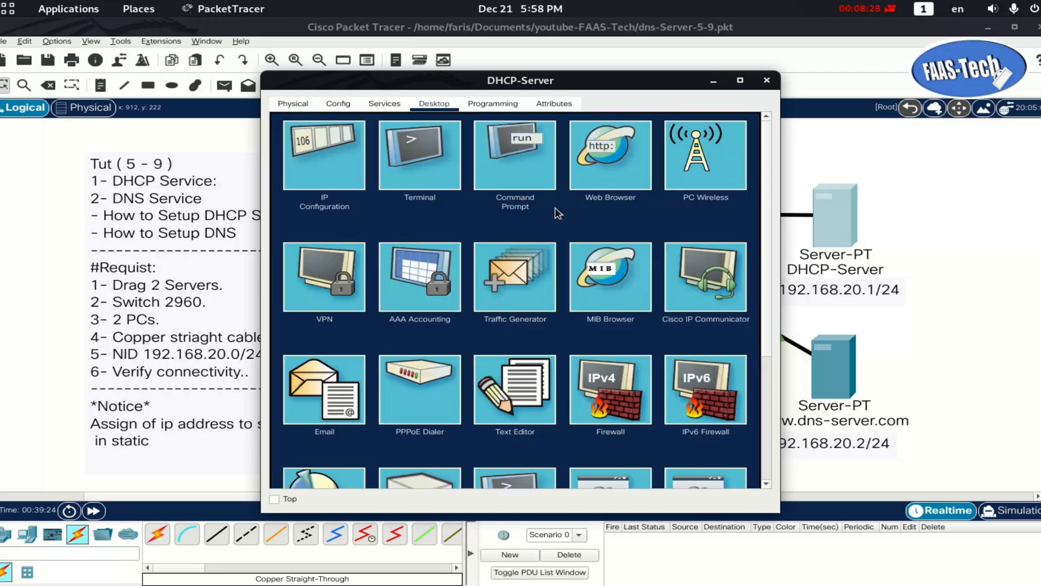
pyautogui.click(766, 80)
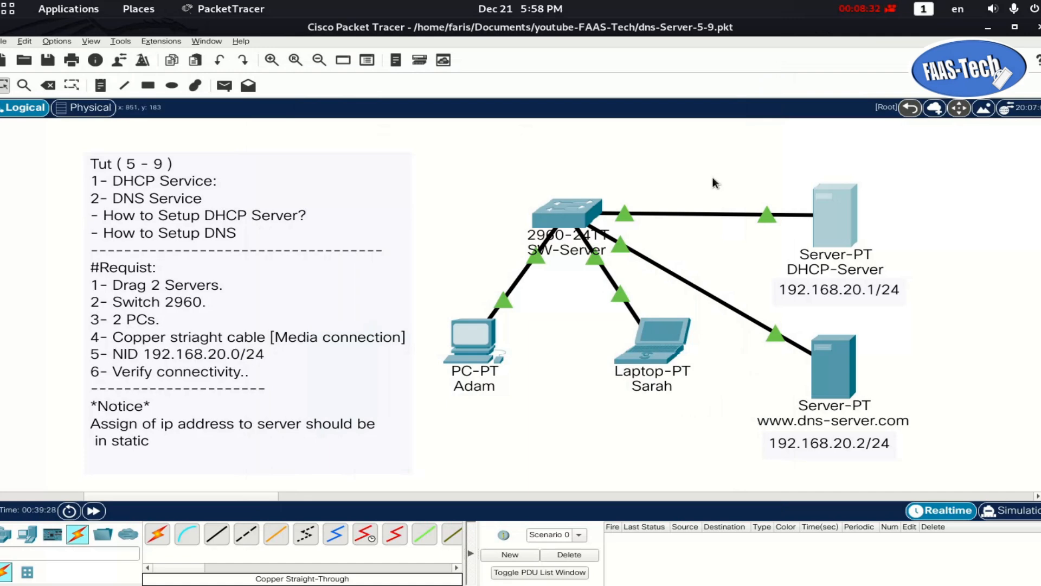
pyautogui.click(224, 85)
pyautogui.click(659, 347)
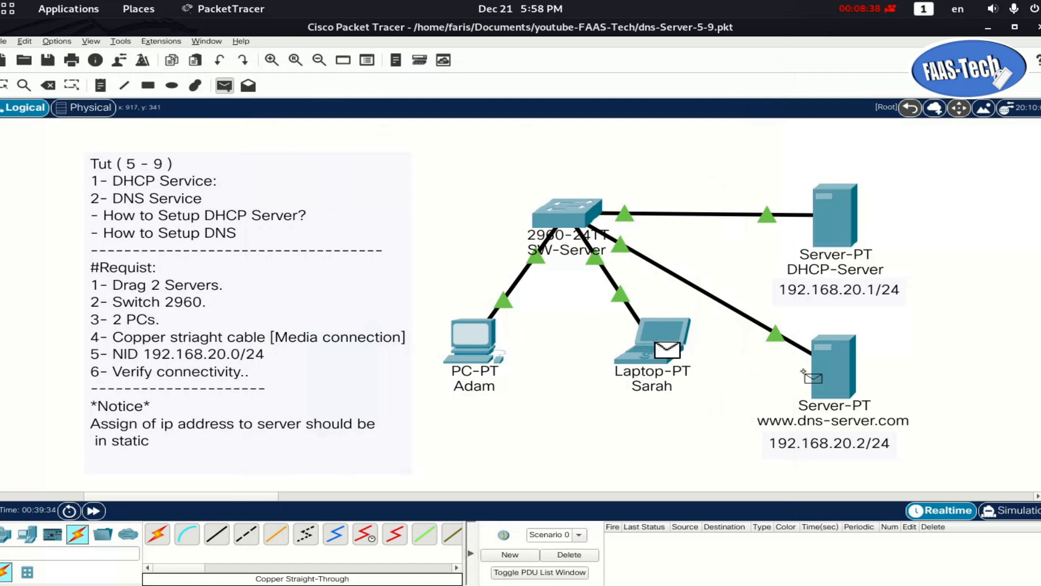
pyautogui.click(820, 368)
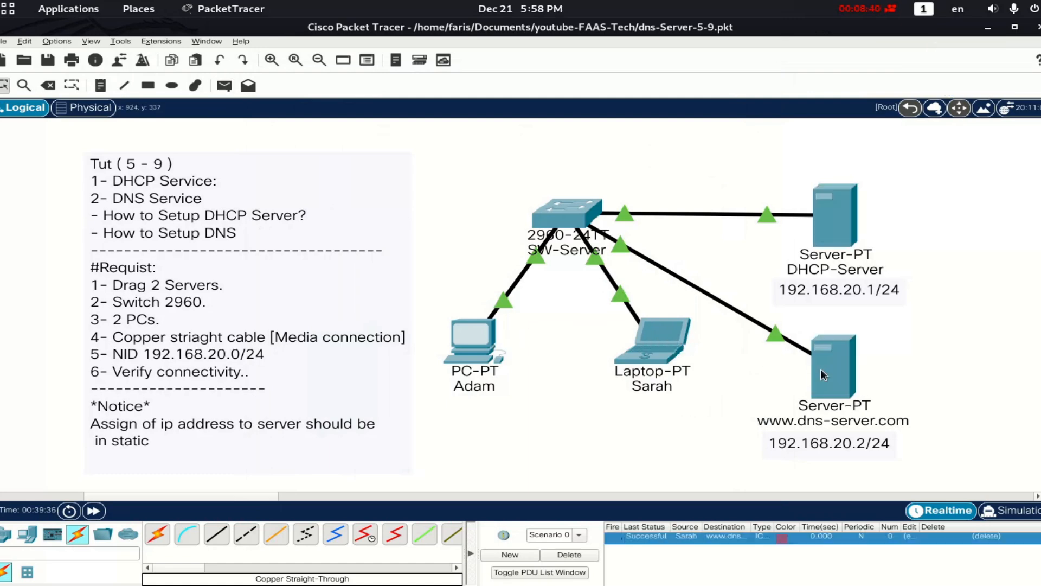
pyautogui.click(224, 85)
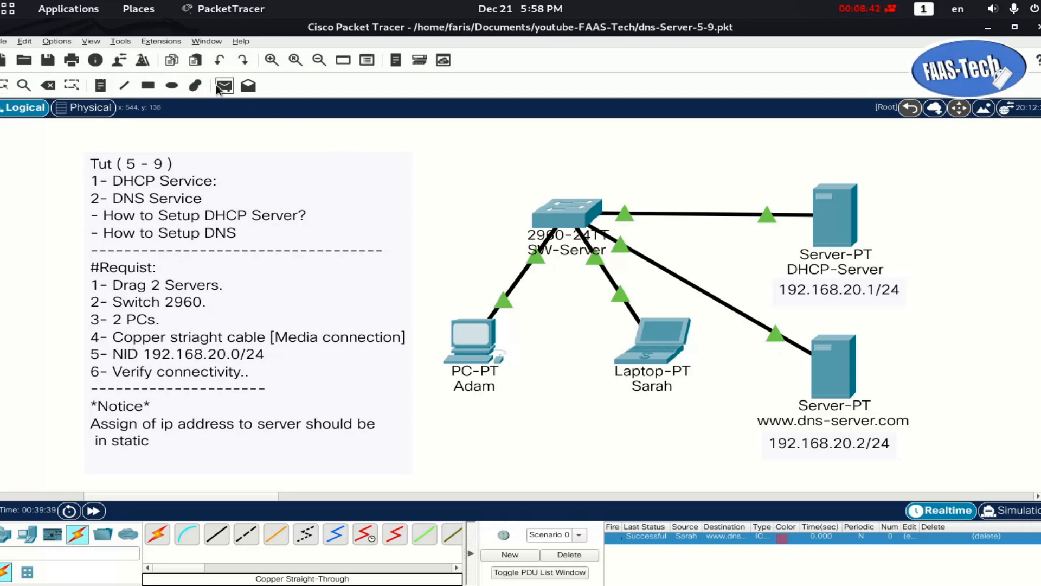
pyautogui.click(835, 381)
pyautogui.click(838, 223)
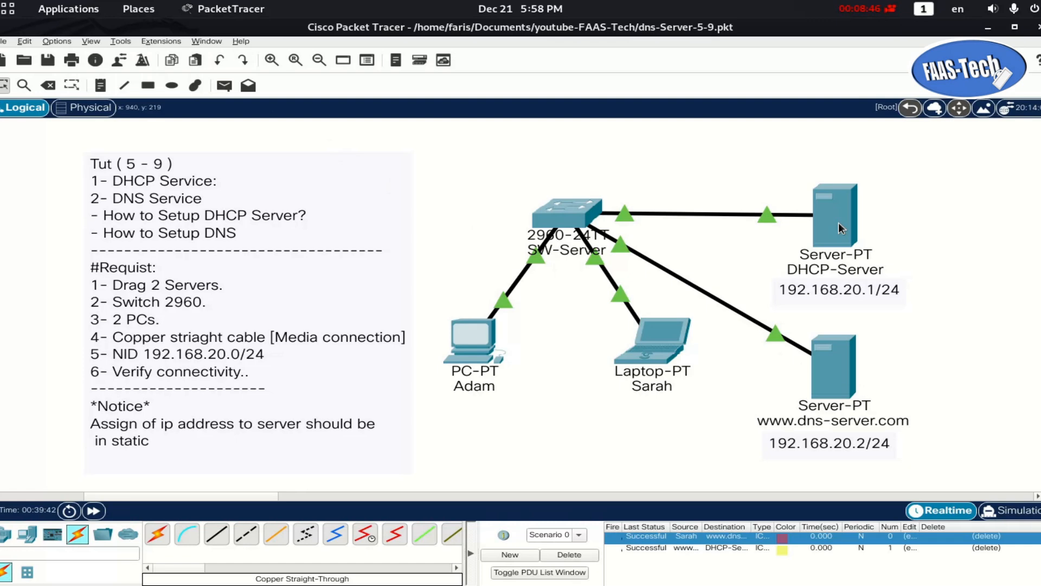